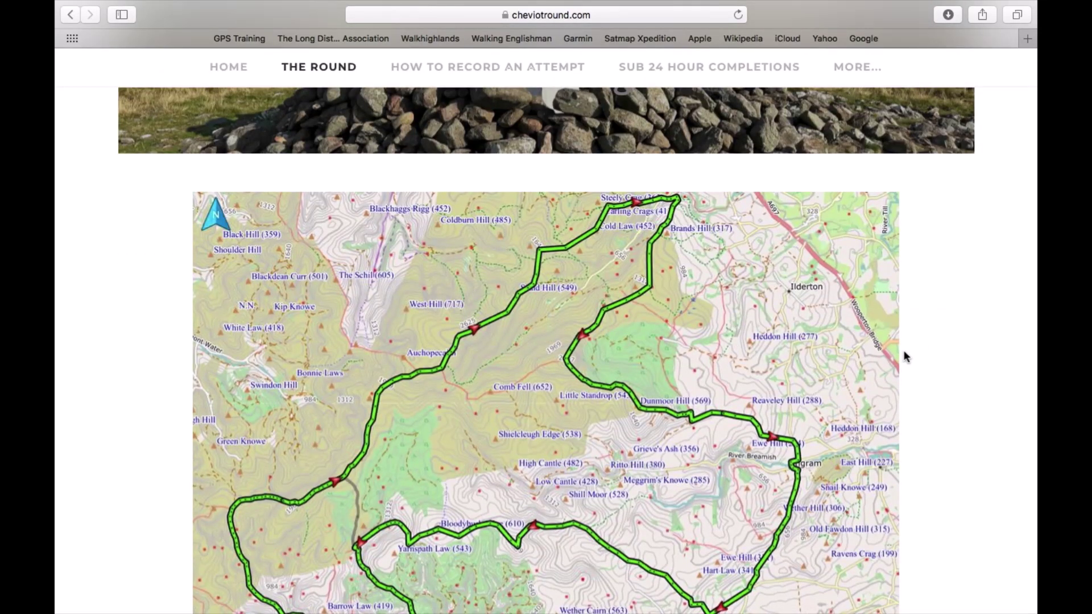
Examine the complete Cheviot Round route's map, elevation profile, distance, summit list and GPX downloads on the route page.
{"action": "scroll", "coordinate": [905, 356], "scroll_direction": "up", "scroll_amount": 4}
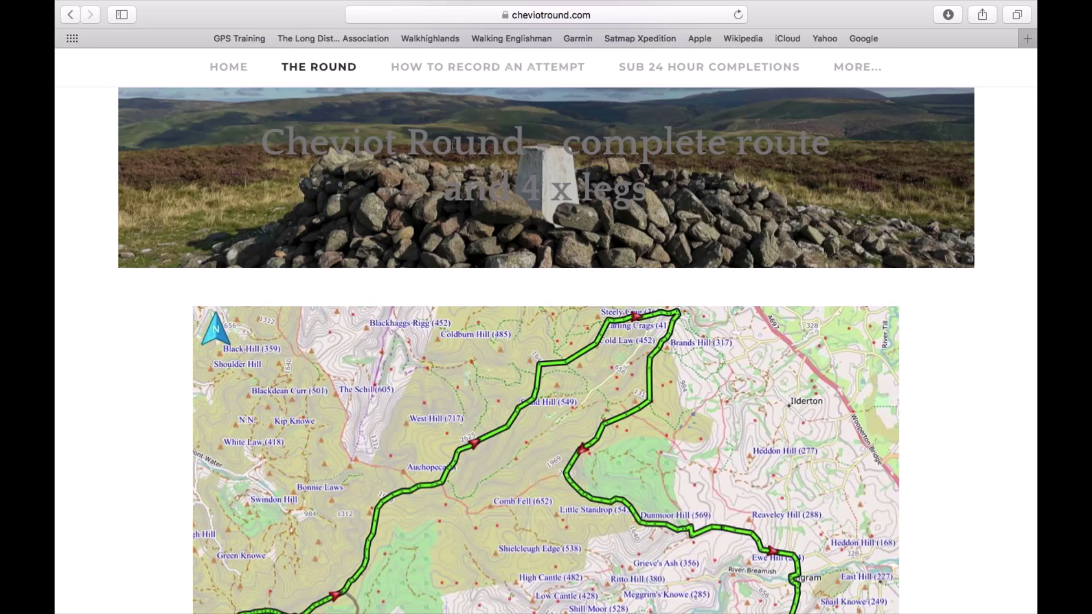
{"action": "left_click", "coordinate": [334, 69]}
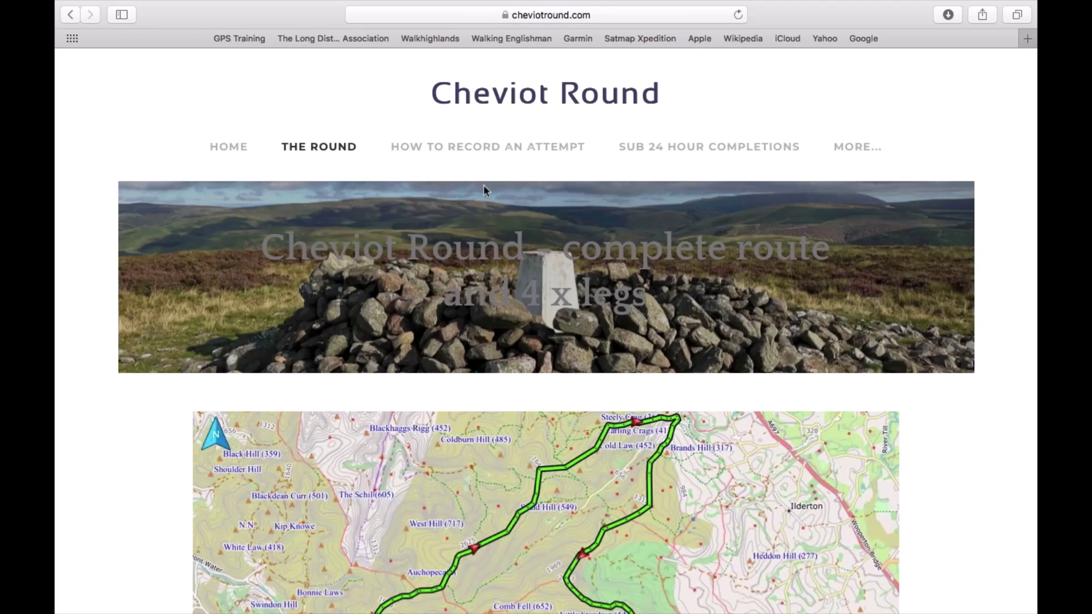
{"action": "scroll", "coordinate": [807, 402], "scroll_direction": "down", "scroll_amount": 5}
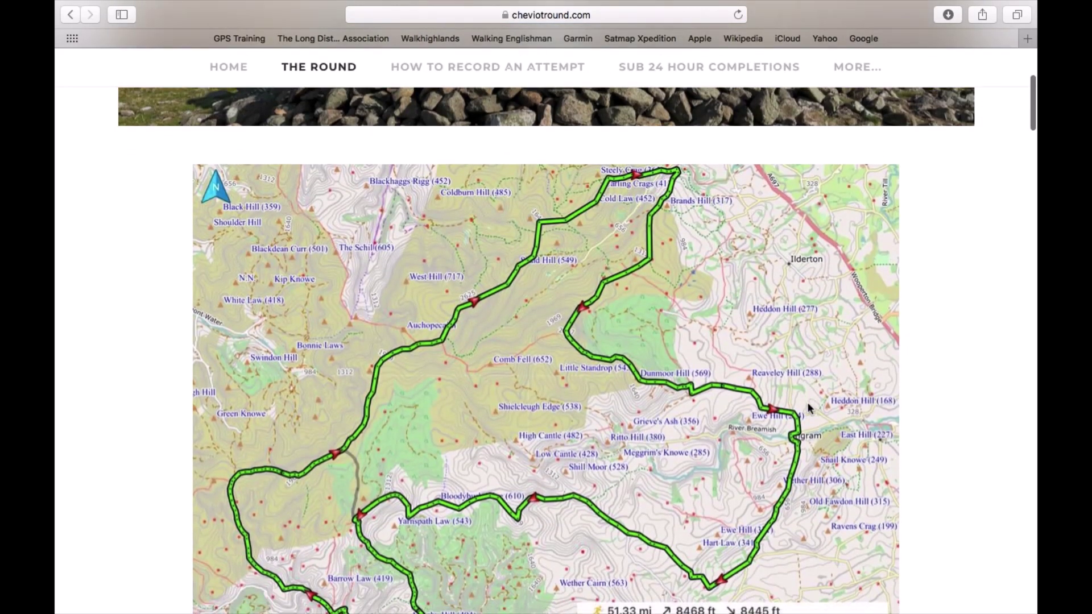
{"action": "scroll", "coordinate": [807, 401], "scroll_direction": "down", "scroll_amount": 2}
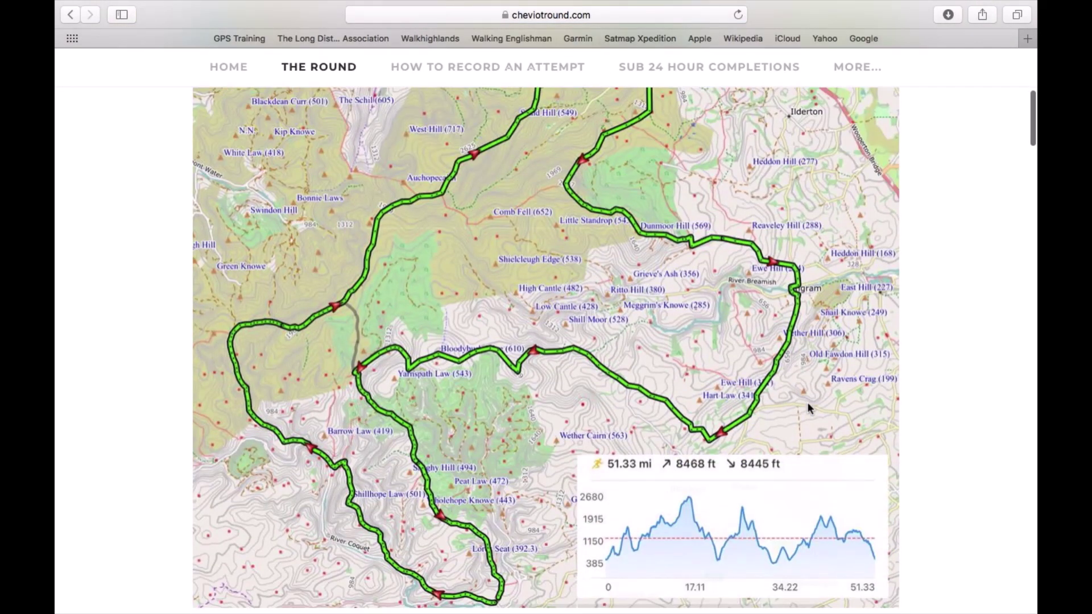
{"action": "scroll", "coordinate": [808, 403], "scroll_direction": "up", "scroll_amount": 2}
{"action": "scroll", "coordinate": [810, 403], "scroll_direction": "down", "scroll_amount": 1}
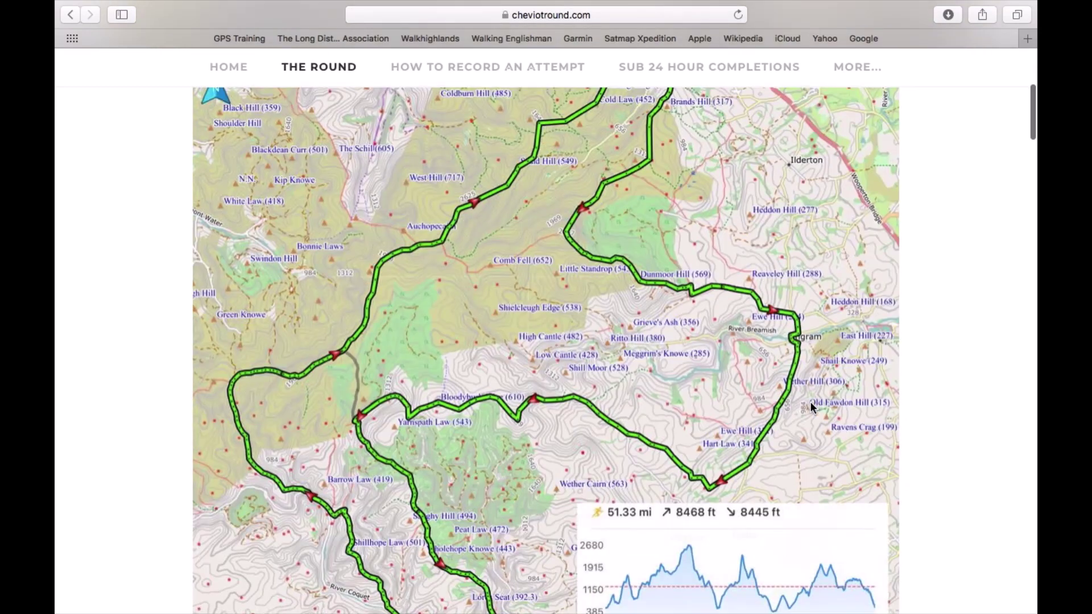
{"action": "scroll", "coordinate": [810, 401], "scroll_direction": "down", "scroll_amount": 4}
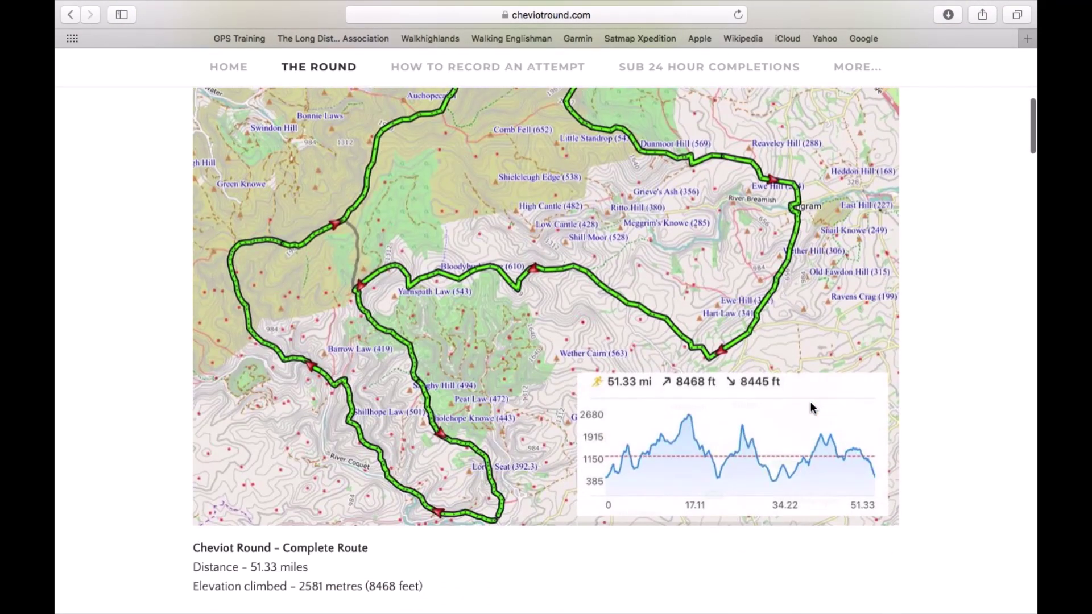
{"action": "scroll", "coordinate": [810, 402], "scroll_direction": "down", "scroll_amount": 3}
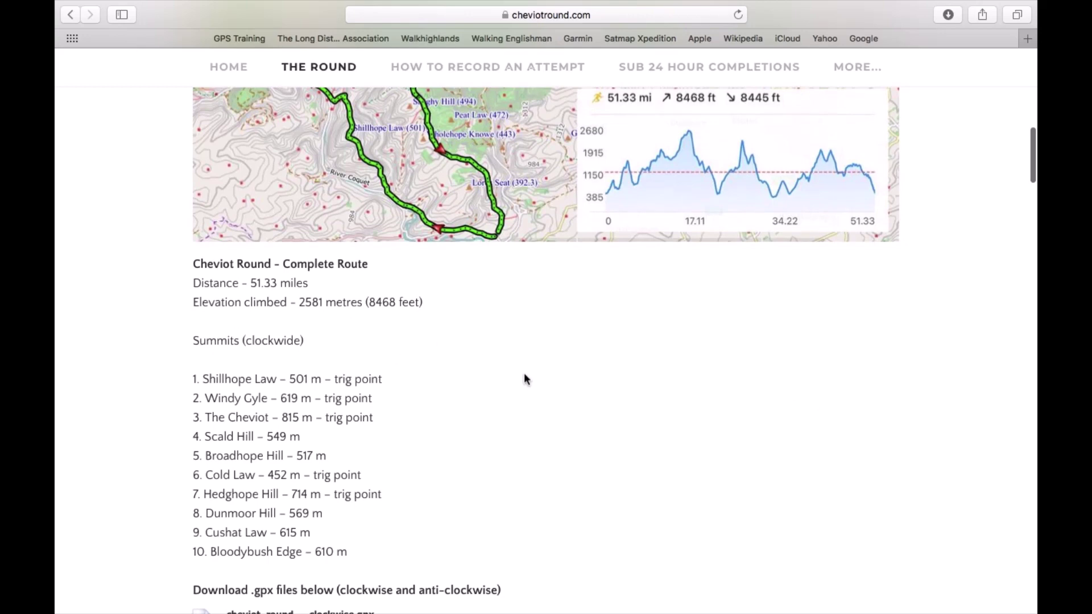
{"action": "scroll", "coordinate": [554, 387], "scroll_direction": "down", "scroll_amount": 2}
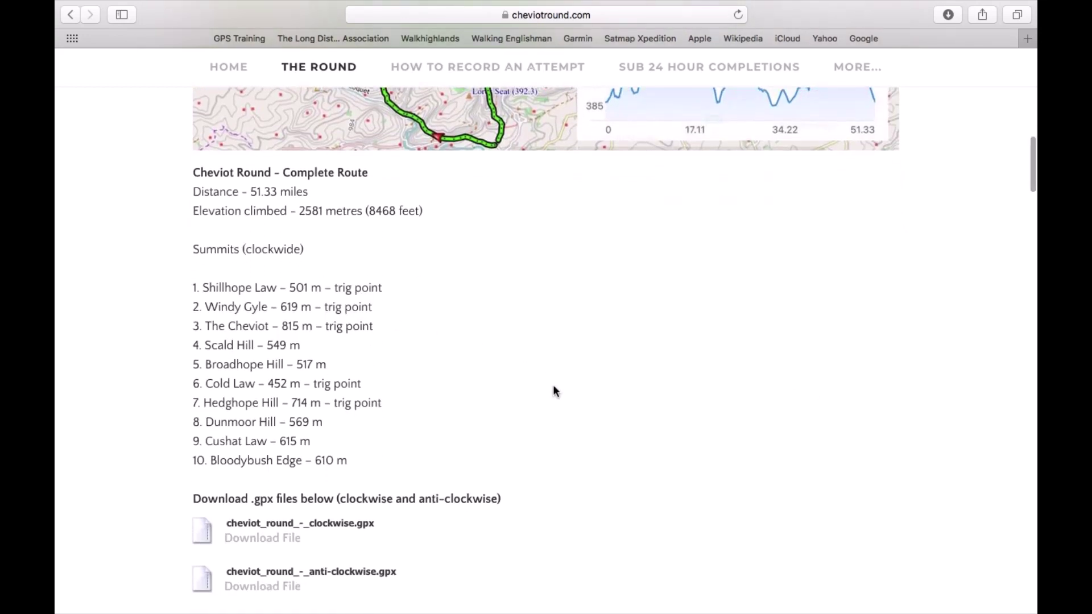
{"action": "scroll", "coordinate": [540, 414], "scroll_direction": "down", "scroll_amount": 4}
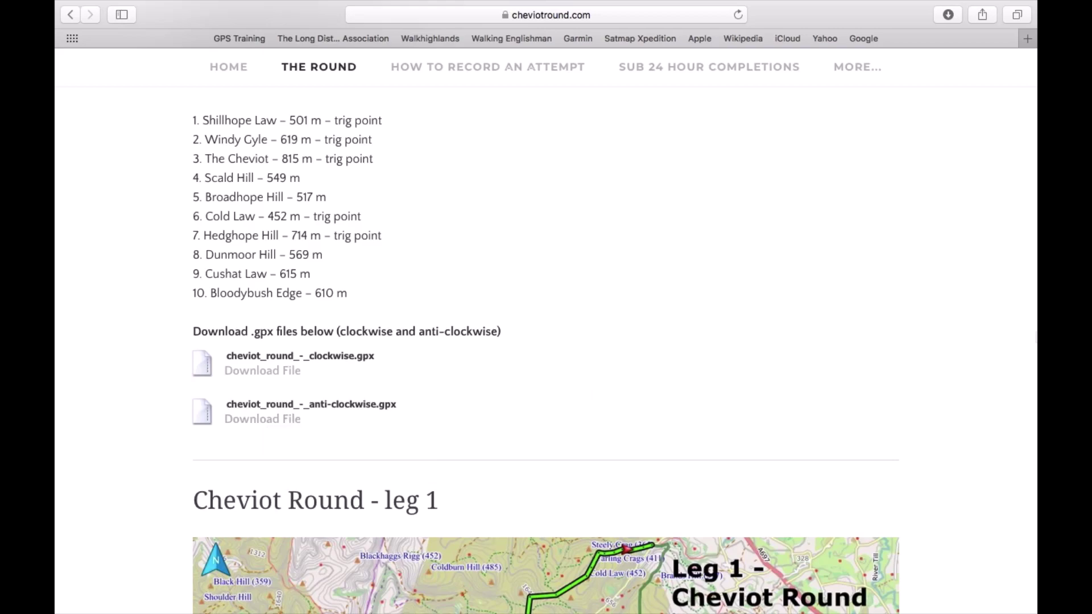
Examine the leg 1 and leg 2 sections, including their maps, route details and individual GPX downloads.
{"action": "scroll", "coordinate": [839, 350], "scroll_direction": "down", "scroll_amount": 10}
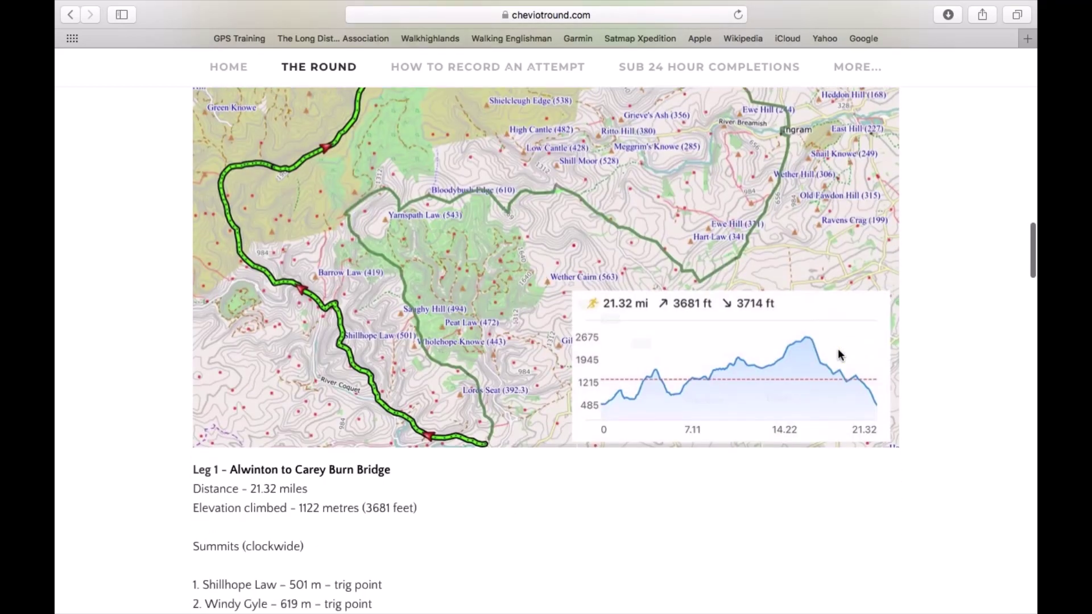
{"action": "scroll", "coordinate": [840, 355], "scroll_direction": "up", "scroll_amount": 3}
{"action": "scroll", "coordinate": [839, 355], "scroll_direction": "up", "scroll_amount": 2}
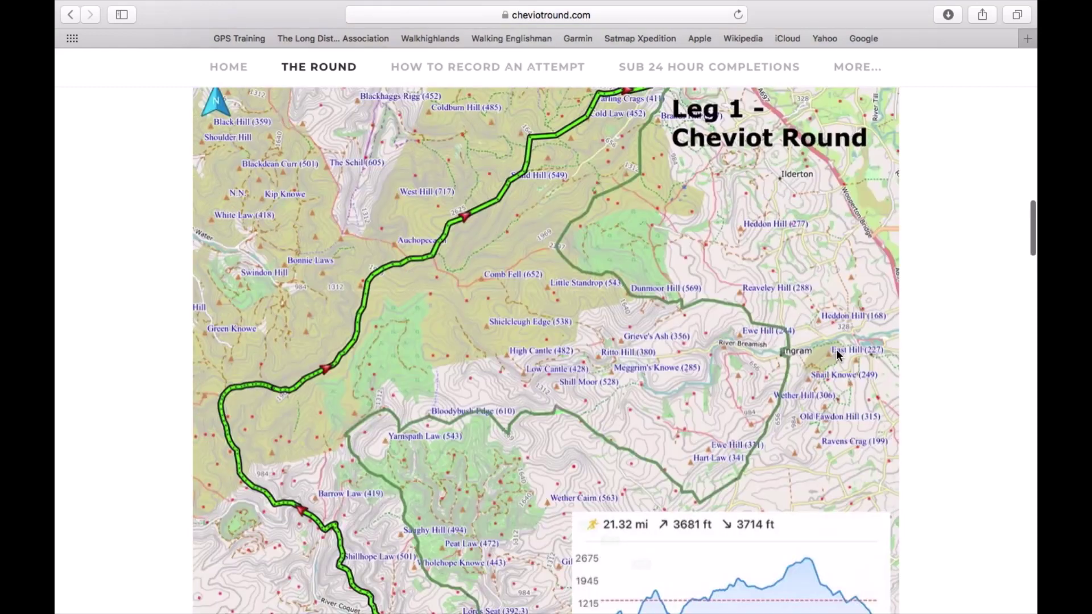
{"action": "scroll", "coordinate": [837, 355], "scroll_direction": "down", "scroll_amount": 10}
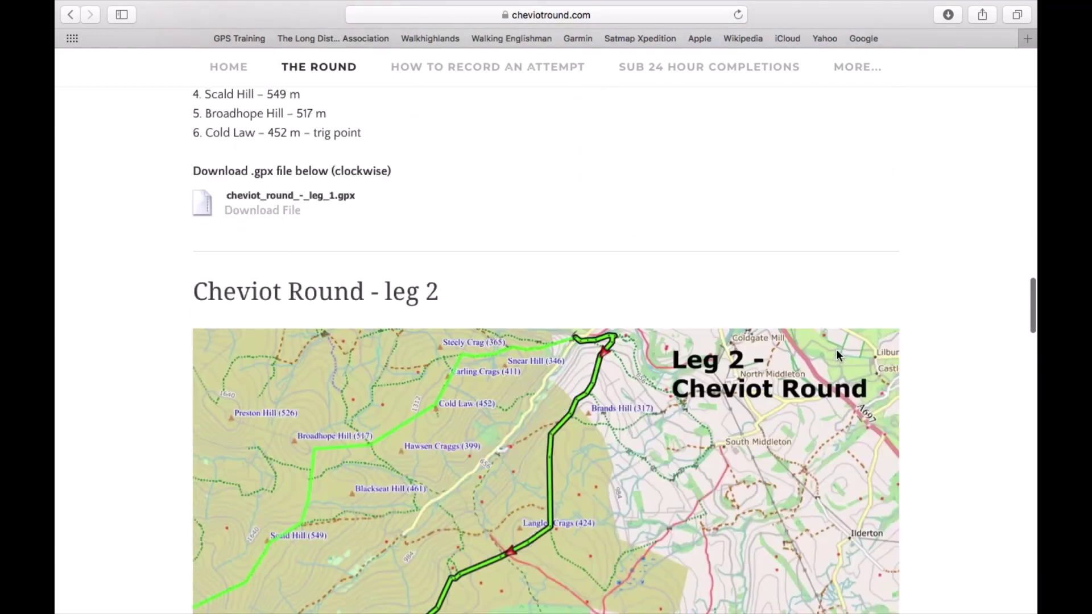
{"action": "scroll", "coordinate": [836, 355], "scroll_direction": "down", "scroll_amount": 10}
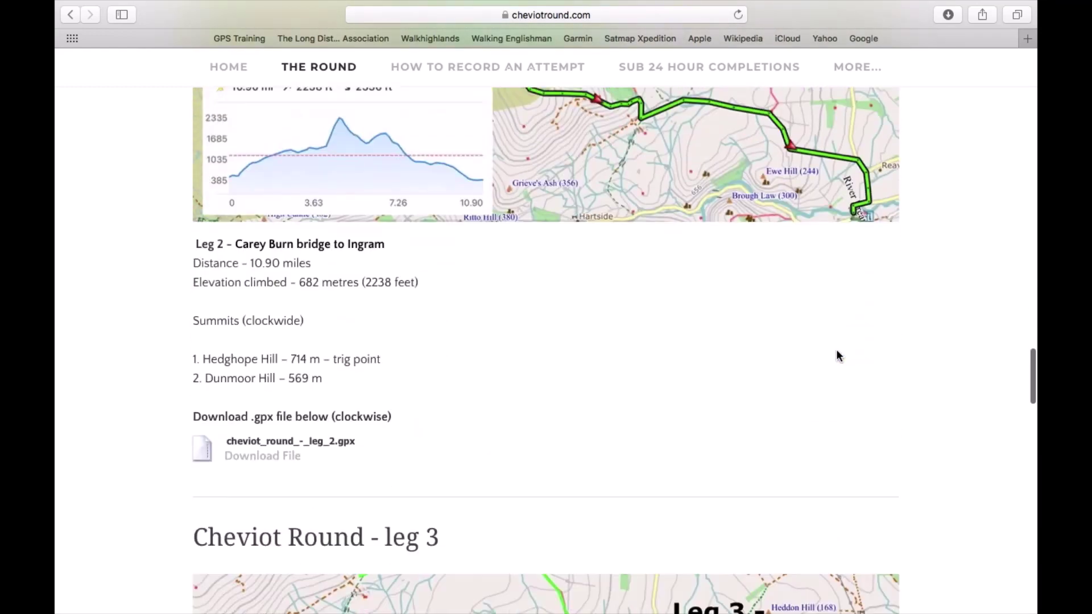
{"action": "scroll", "coordinate": [836, 356], "scroll_direction": "down", "scroll_amount": 2}
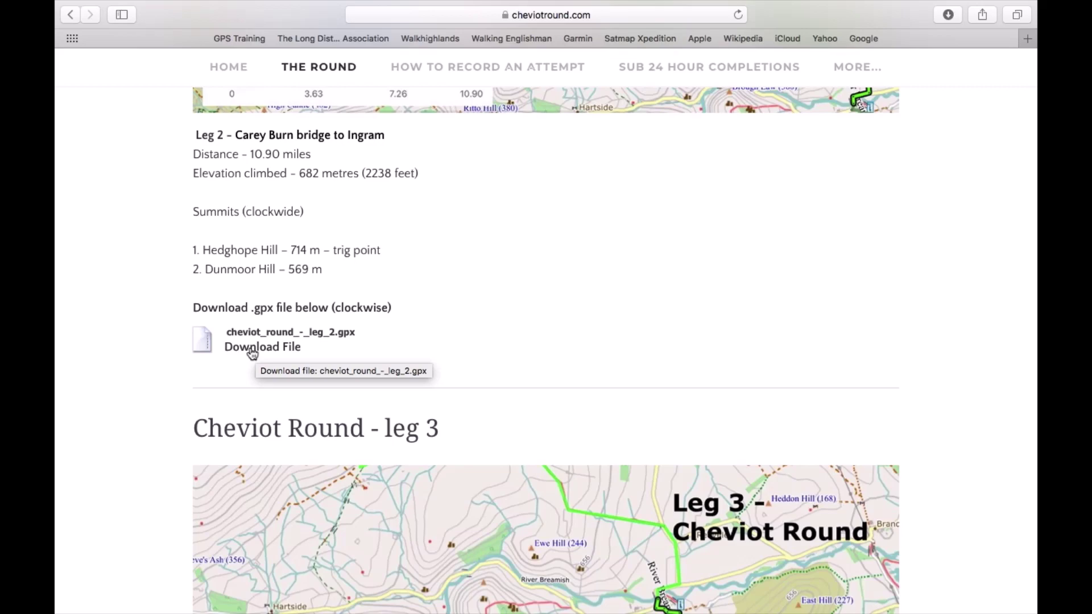
{"action": "scroll", "coordinate": [842, 306], "scroll_direction": "down", "scroll_amount": 6}
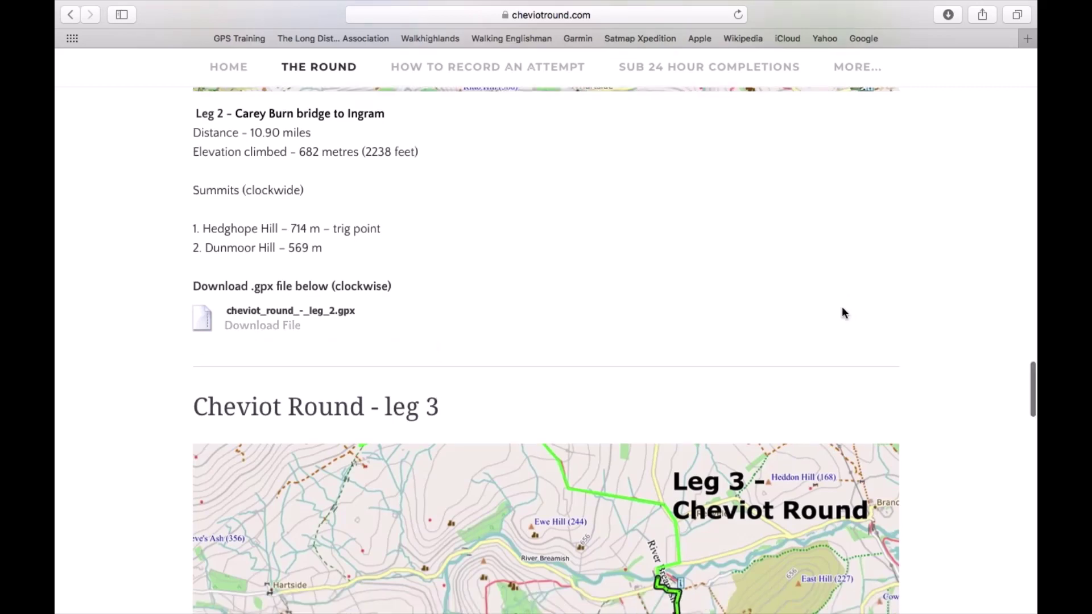
Return to the complete route and locate its clockwise and anti-clockwise GPX download links.
{"action": "scroll", "coordinate": [842, 312], "scroll_direction": "up", "scroll_amount": 20}
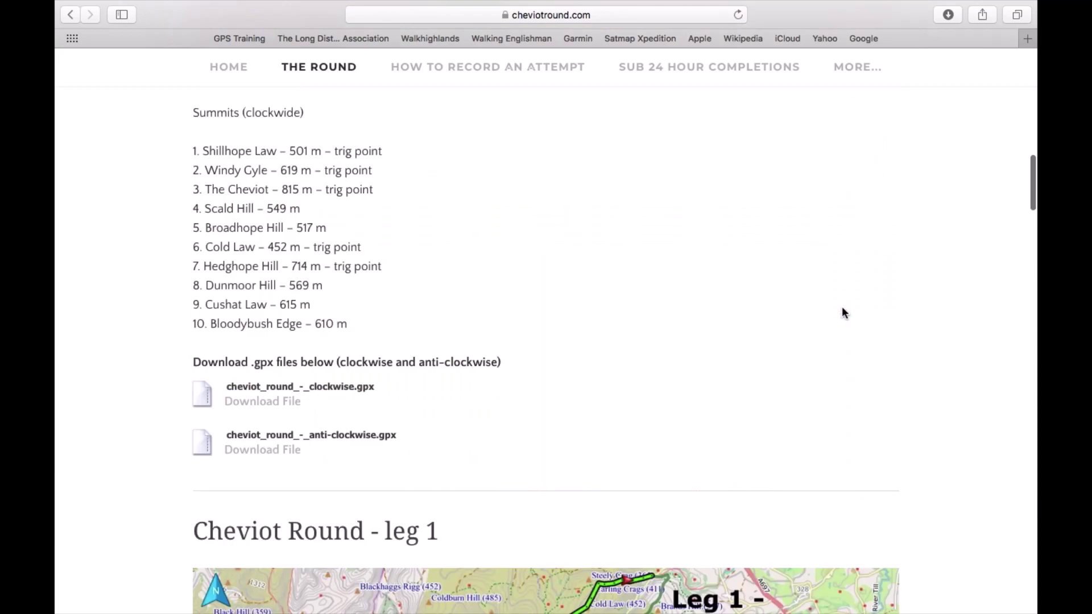
{"action": "scroll", "coordinate": [842, 307], "scroll_direction": "down", "scroll_amount": 10}
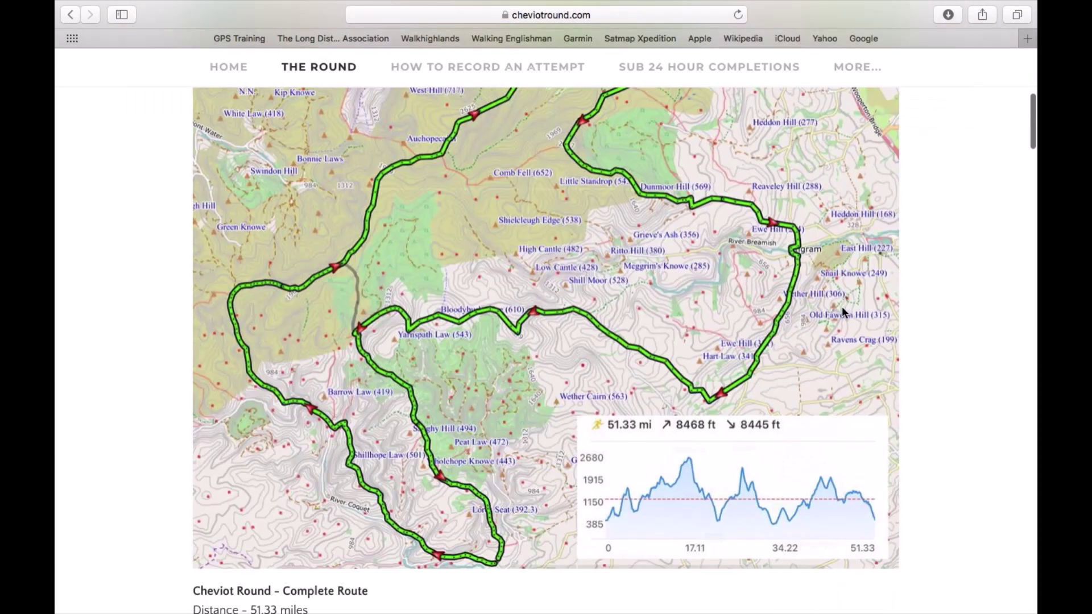
{"action": "scroll", "coordinate": [843, 312], "scroll_direction": "down", "scroll_amount": 5}
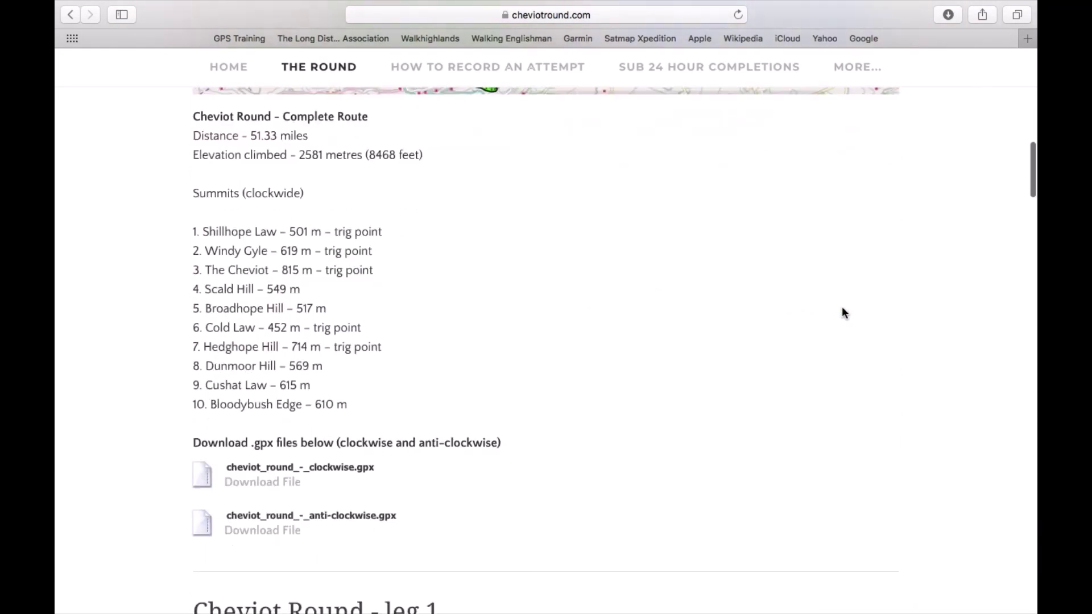
{"action": "scroll", "coordinate": [844, 313], "scroll_direction": "down", "scroll_amount": 1}
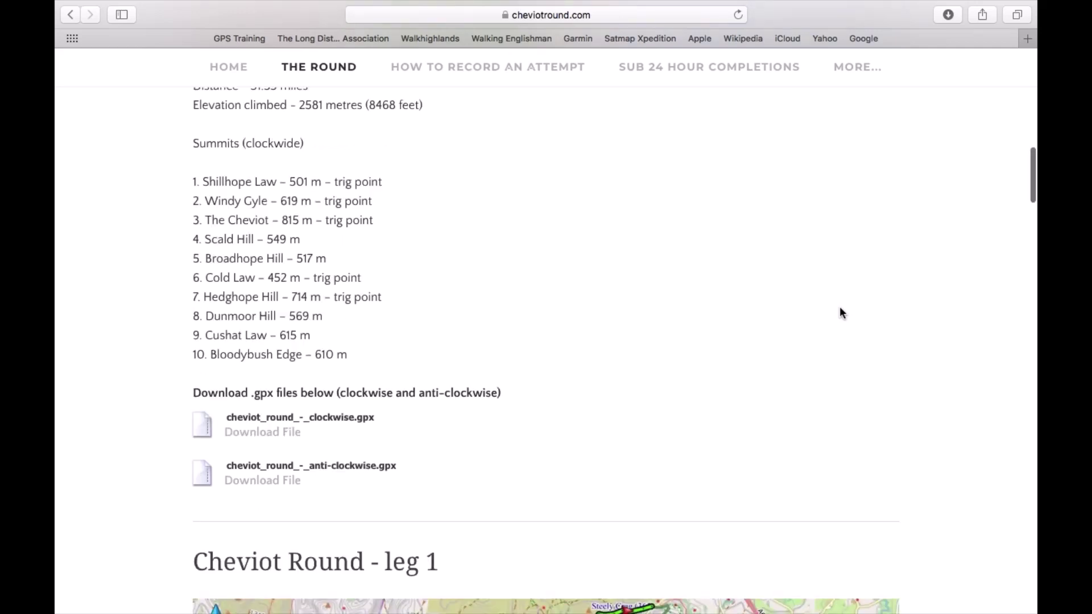
{"action": "left_click", "coordinate": [261, 437]}
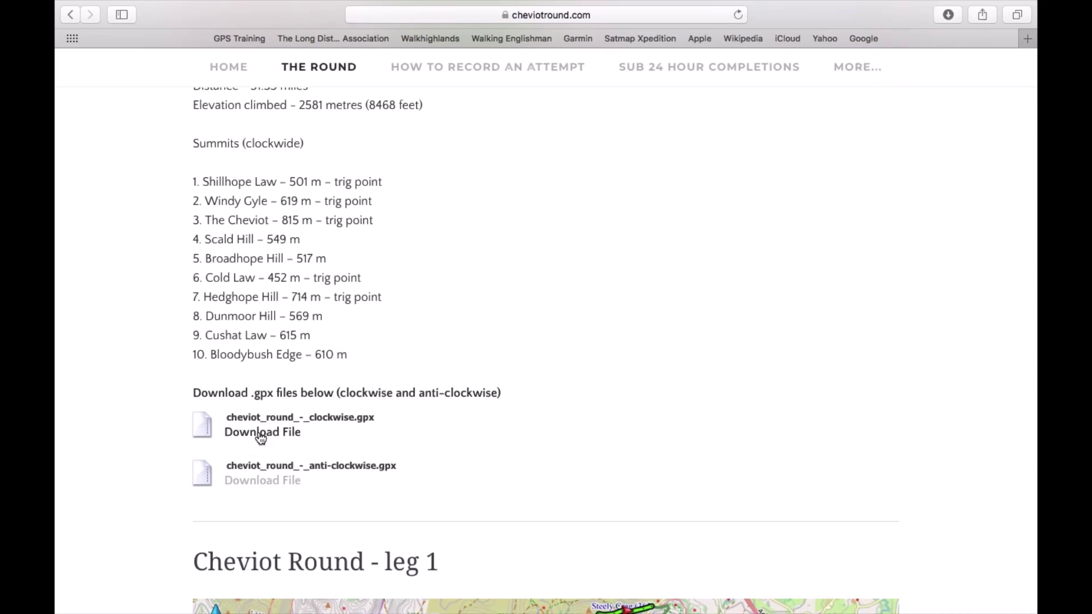
{"action": "left_click", "coordinate": [251, 481]}
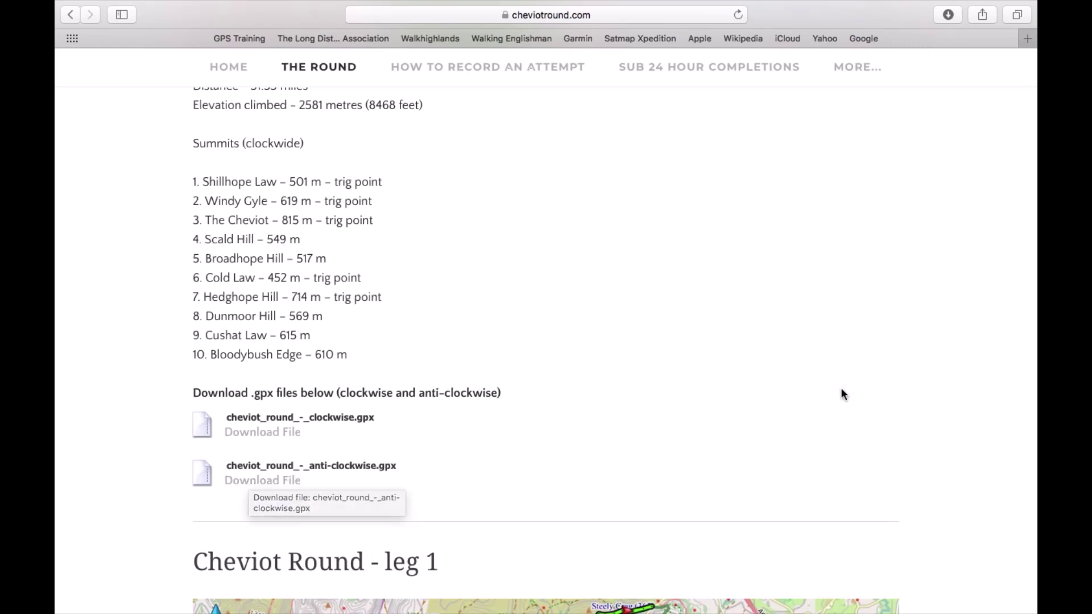
{"action": "scroll", "coordinate": [834, 385], "scroll_direction": "down", "scroll_amount": 3}
{"action": "scroll", "coordinate": [834, 383], "scroll_direction": "up", "scroll_amount": 10}
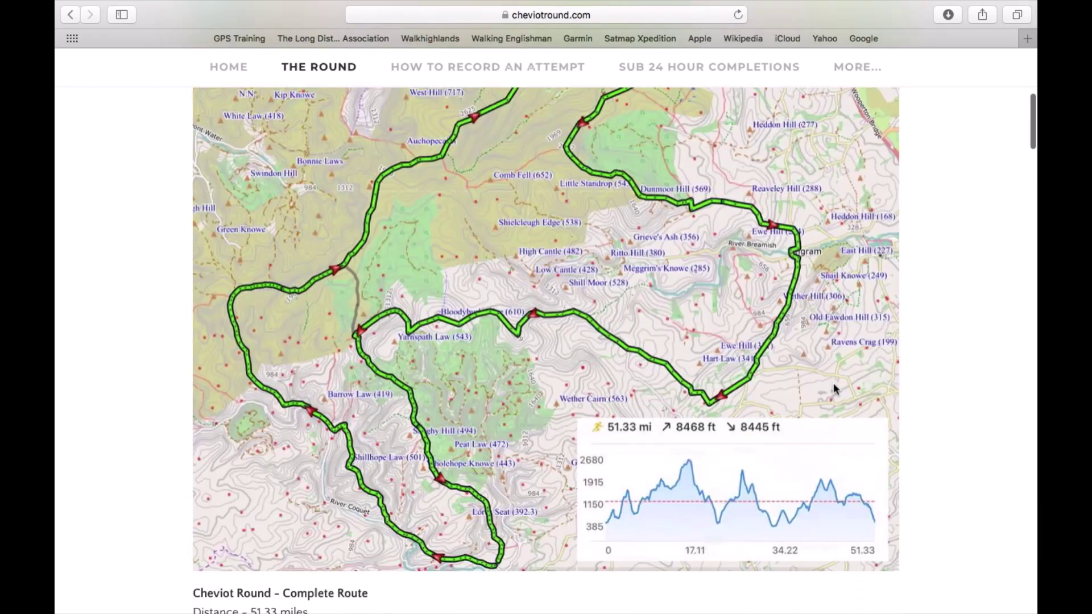
Switch to BaseCamp in full screen and review the maps listed for the connected GPSMAP 67i.
{"action": "key", "text": "ctrl+super+f"}
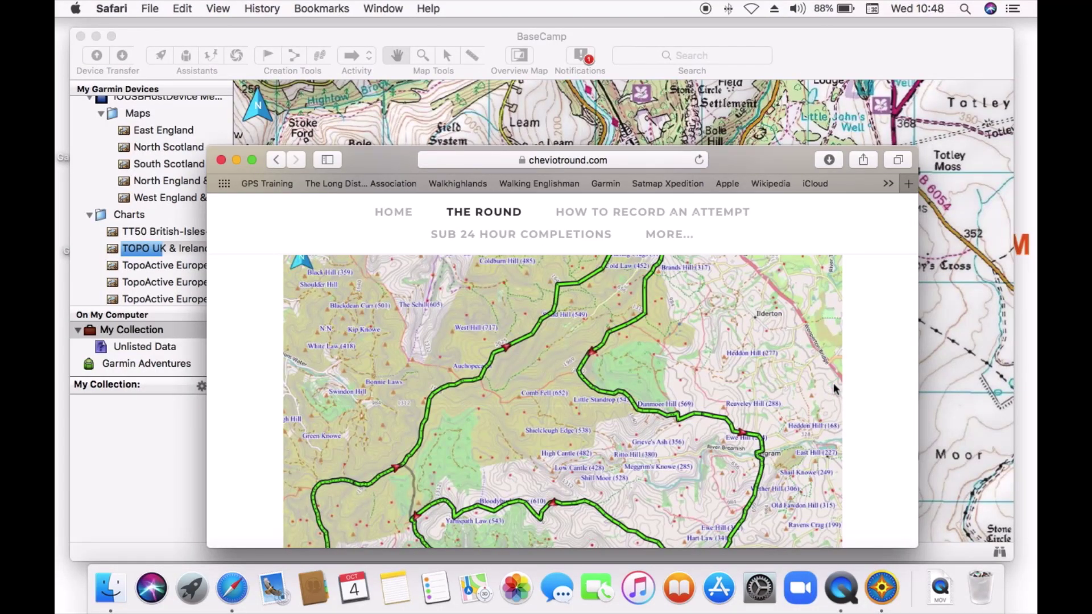
{"action": "left_click", "coordinate": [114, 40]}
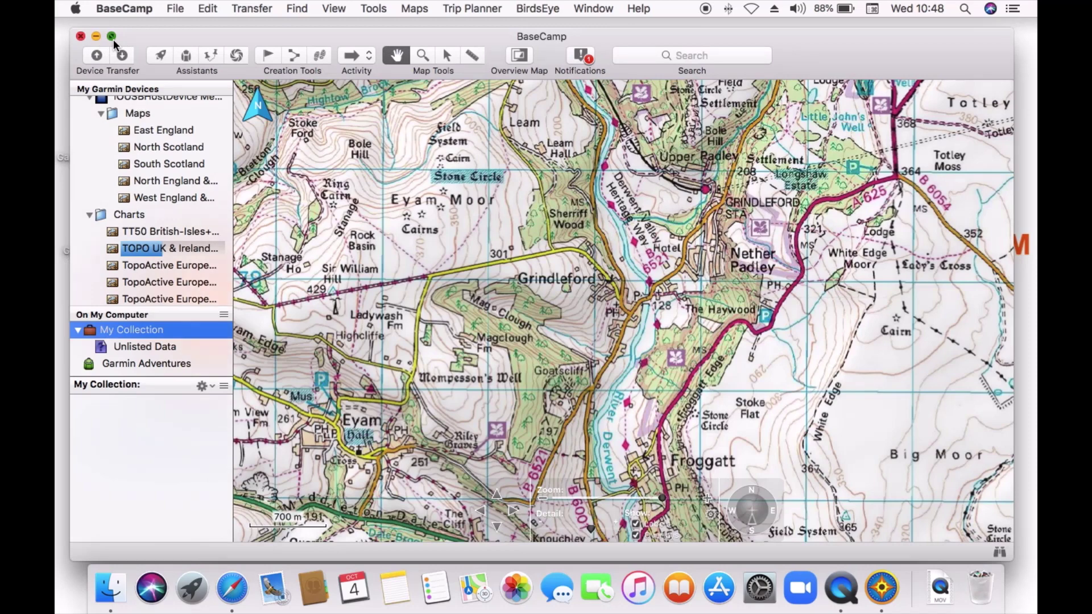
{"action": "left_click", "coordinate": [112, 37]}
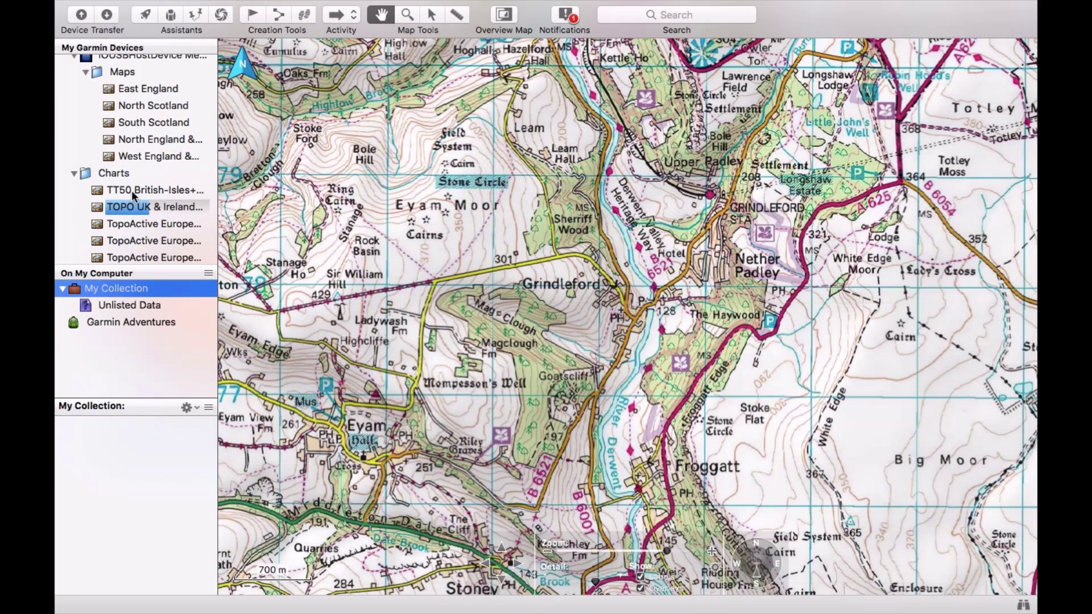
{"action": "scroll", "coordinate": [132, 190], "scroll_direction": "down", "scroll_amount": 1}
{"action": "scroll", "coordinate": [131, 190], "scroll_direction": "up", "scroll_amount": 3}
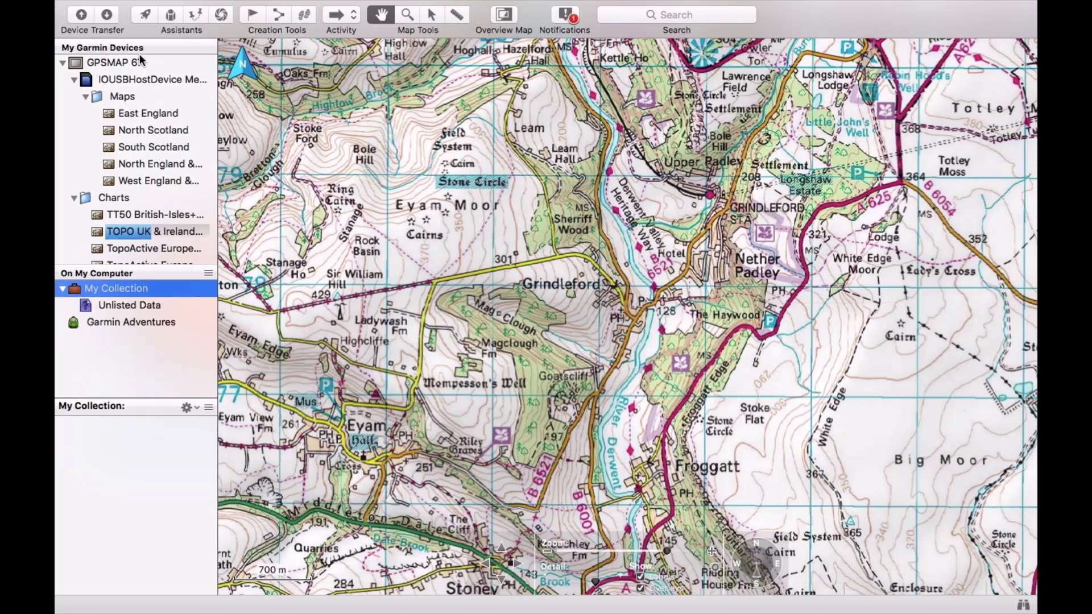
{"action": "scroll", "coordinate": [134, 75], "scroll_direction": "down", "scroll_amount": 1}
{"action": "scroll", "coordinate": [134, 76], "scroll_direction": "up", "scroll_amount": 1}
Create a new list folder in My Collection and name it Northumberland.
{"action": "right_click", "coordinate": [121, 291]}
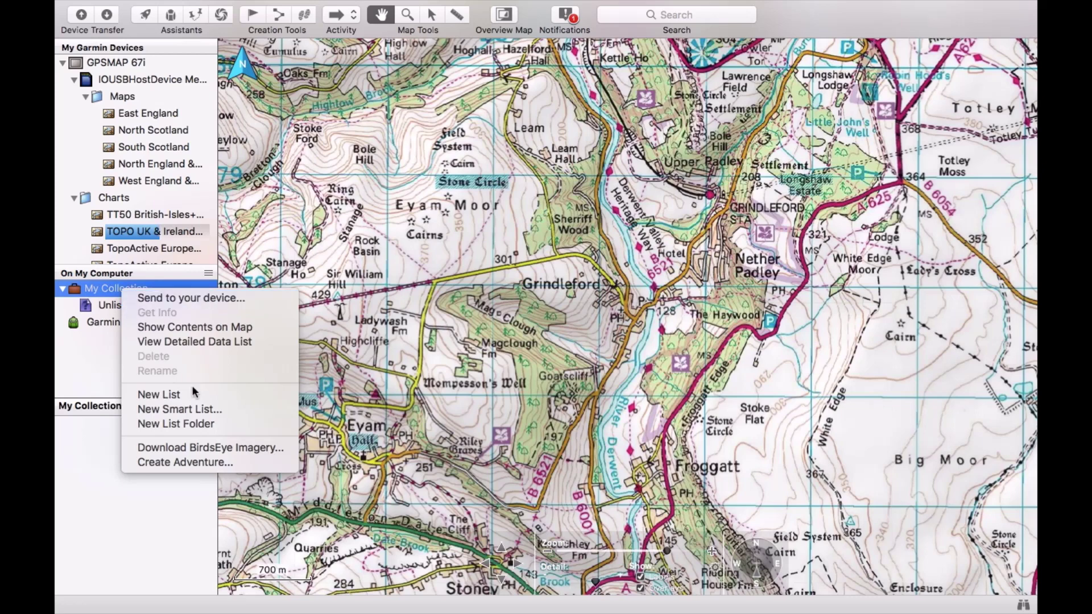
{"action": "left_click", "coordinate": [232, 424]}
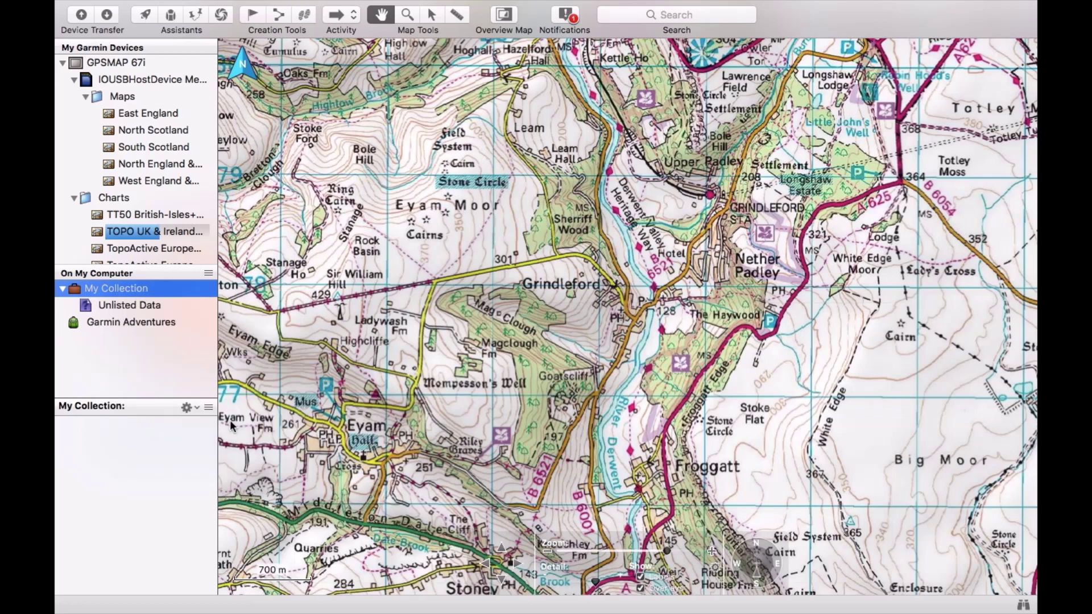
{"action": "left_click", "coordinate": [177, 305]}
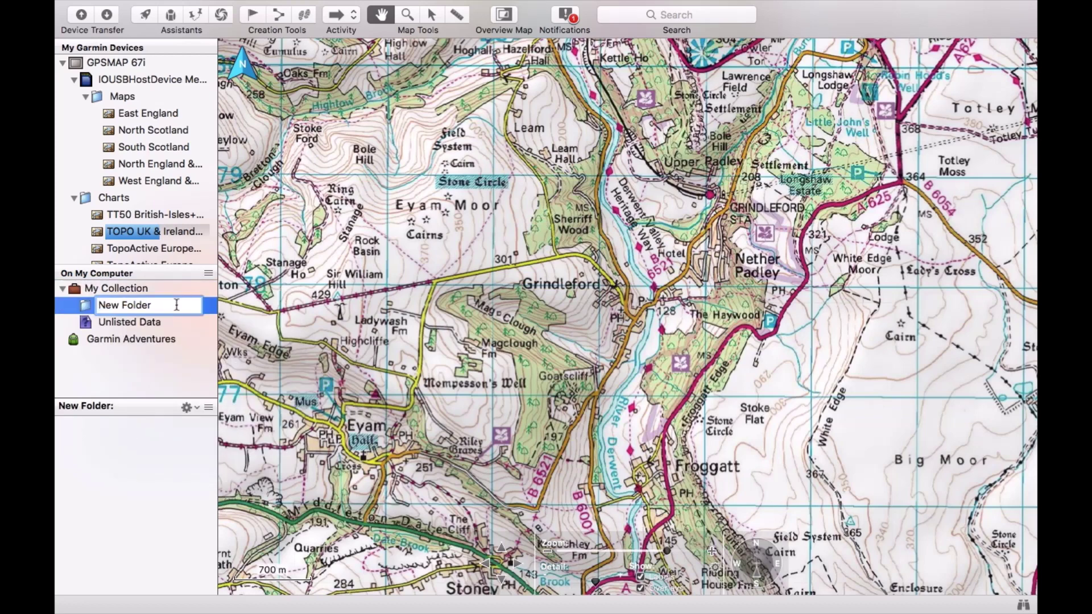
{"action": "key", "text": "BackSpace"}
{"action": "key", "text": "BackSpace"}
{"action": "key", "text": "BackSpace"}
{"action": "key", "text": "BackSpace"}
{"action": "key", "text": "BackSpace"}
{"action": "key", "text": "BackSpace"}
{"action": "key", "text": "BackSpace"}
{"action": "key", "text": "BackSpace"}
{"action": "key", "text": "BackSpace"}
{"action": "type", "text": "Northumberland"}
{"action": "key", "text": "Return"}
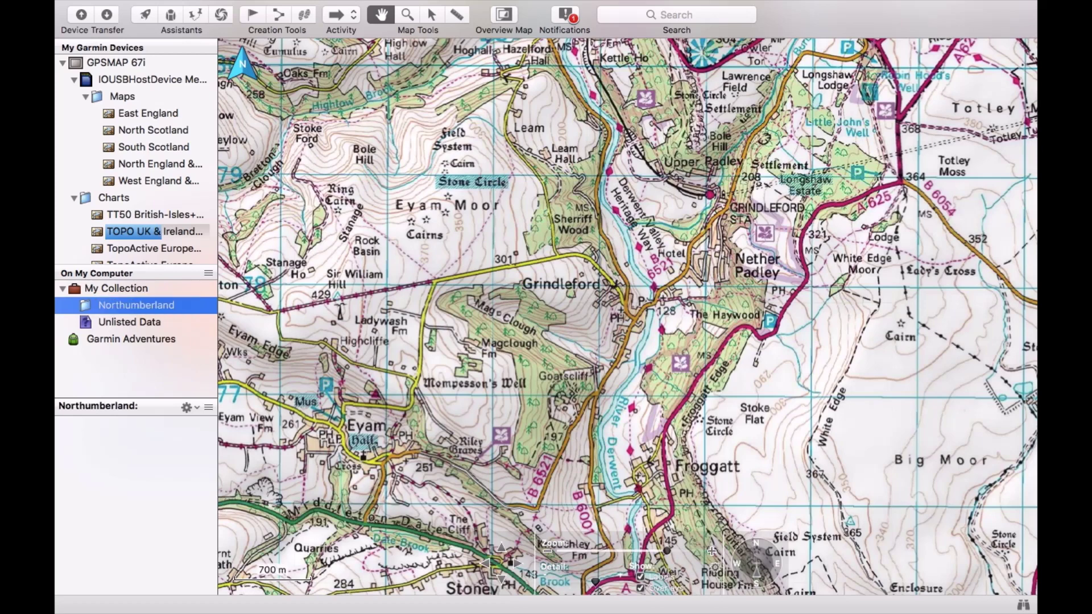
Rename the Northumberland list folder to Northumberland Challenges and keep it selected.
{"action": "right_click", "coordinate": [136, 310]}
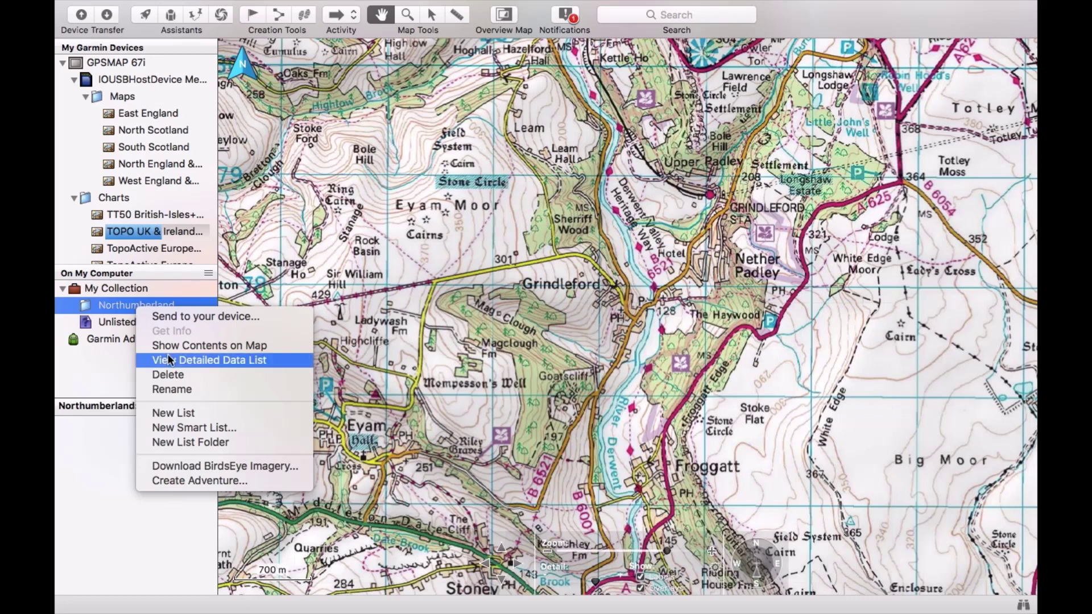
{"action": "left_click", "coordinate": [178, 389]}
{"action": "left_click", "coordinate": [185, 301]}
{"action": "type", "text": "Chall"}
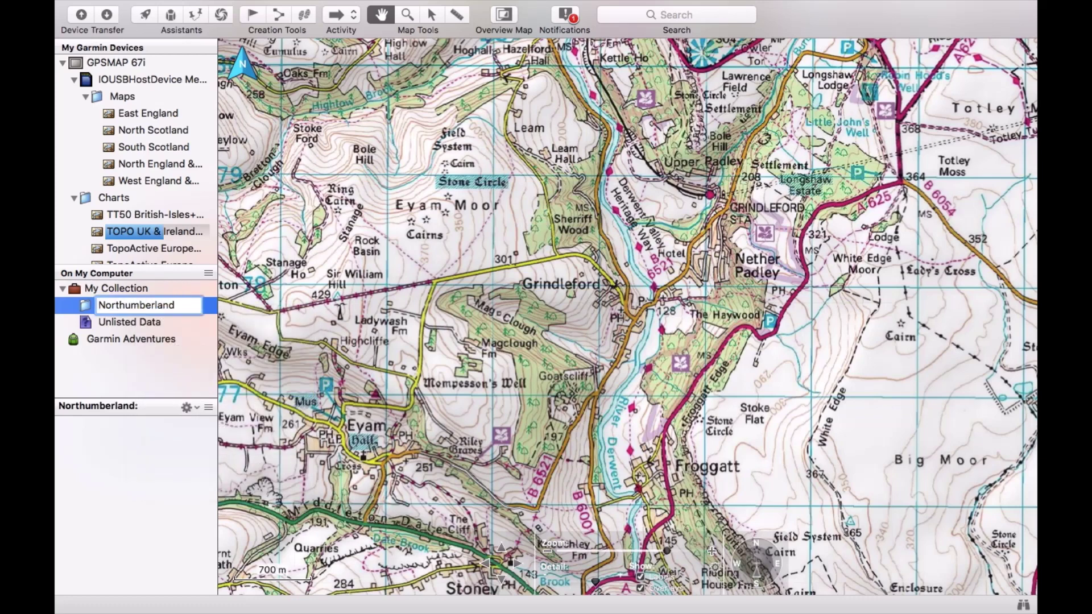
{"action": "type", "text": "enges"}
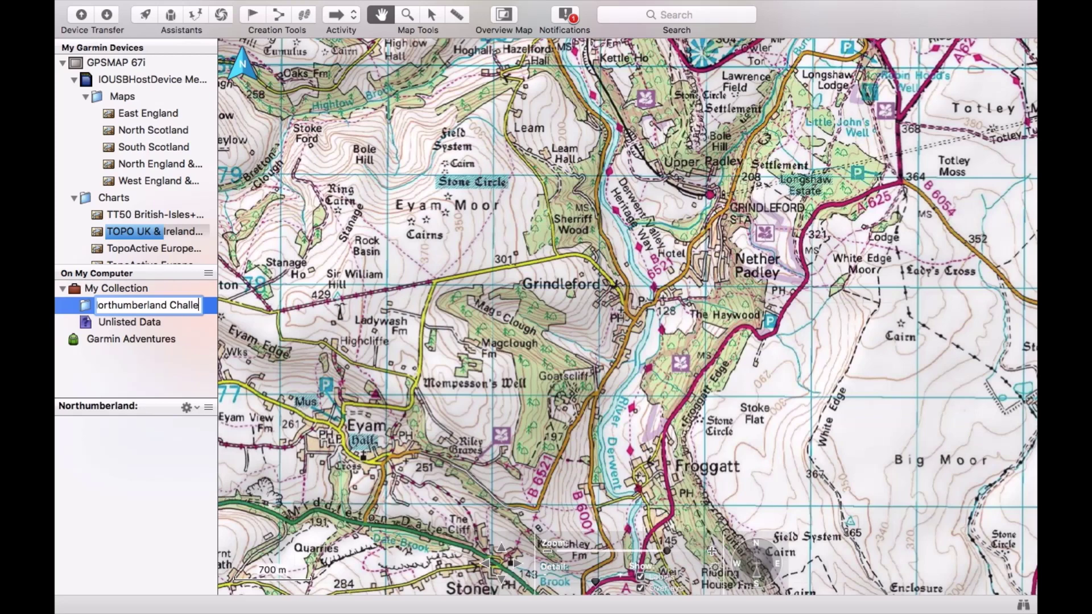
{"action": "key", "text": "Return"}
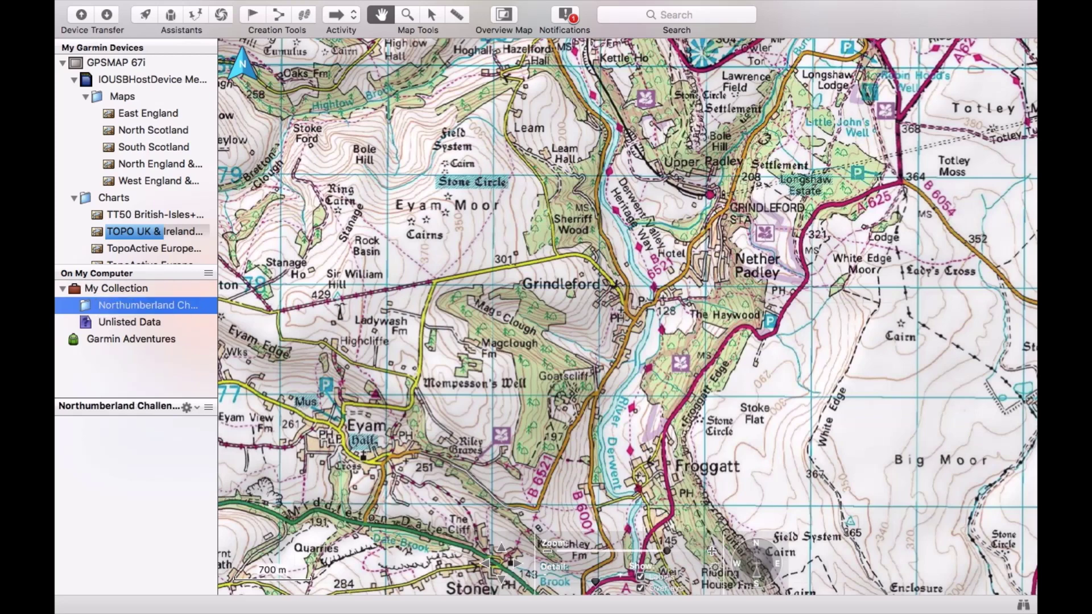
{"action": "left_click", "coordinate": [119, 307]}
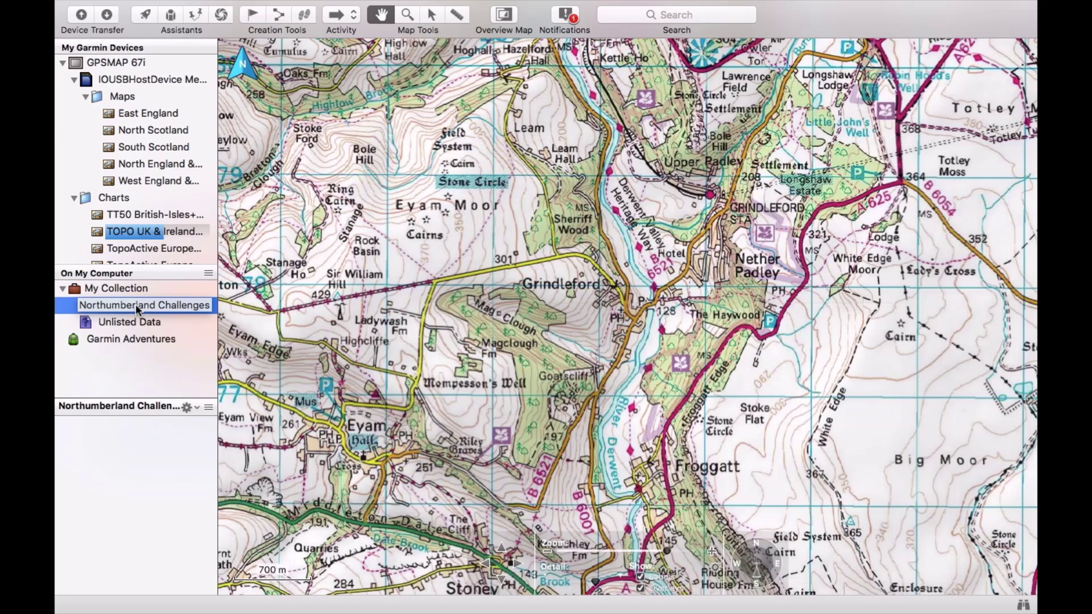
Create a new list inside the Northumberland Challenges folder and name it Cheviot Round Challenge.
{"action": "right_click", "coordinate": [137, 309]}
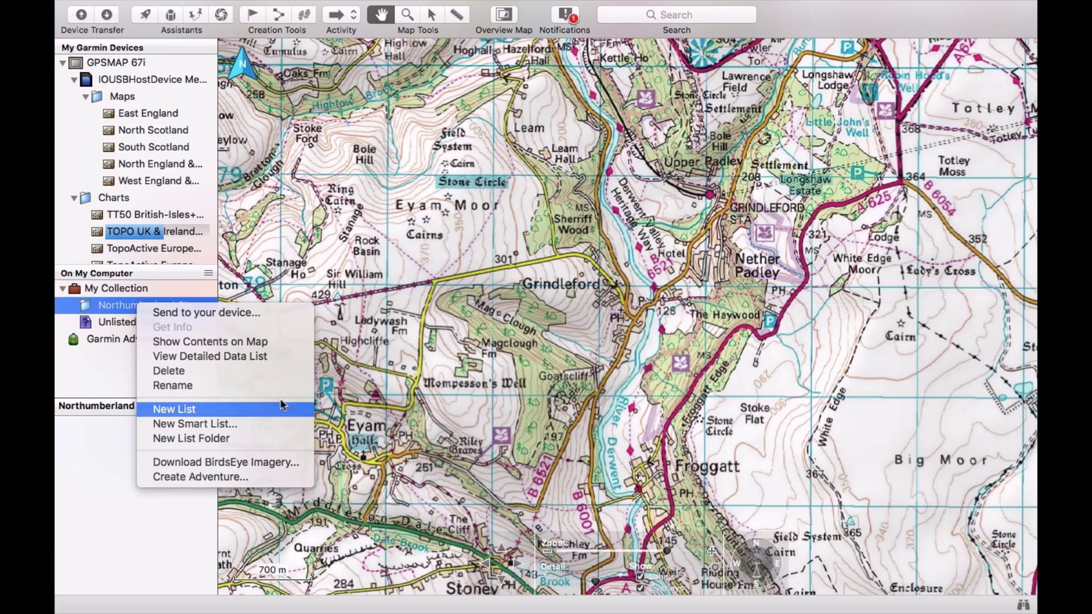
{"action": "left_click", "coordinate": [264, 410]}
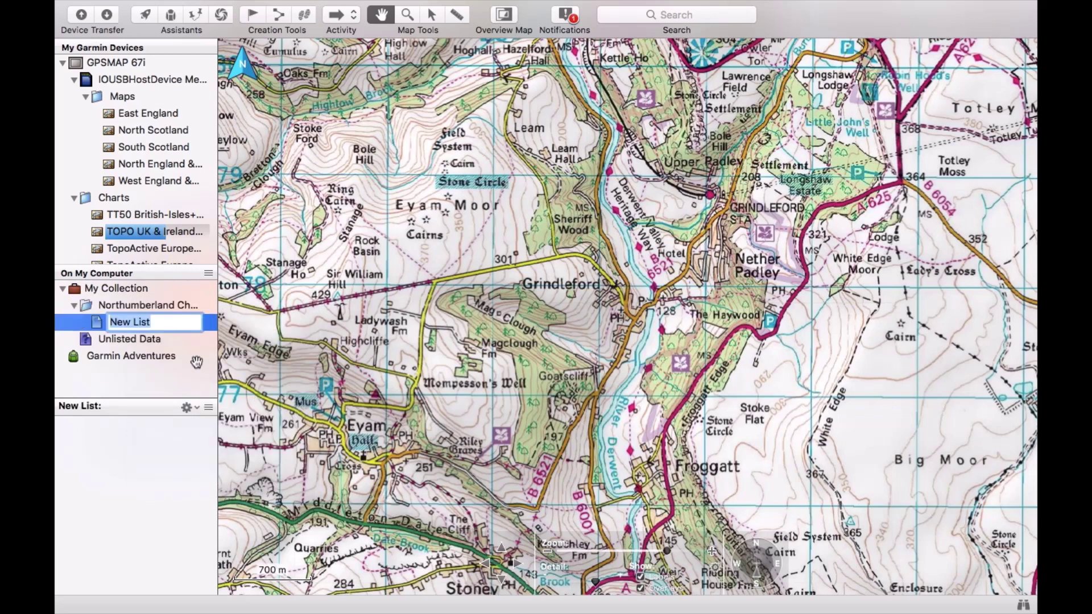
{"action": "left_click", "coordinate": [180, 325]}
{"action": "key", "text": "BackSpace"}
{"action": "key", "text": "BackSpace"}
{"action": "key", "text": "BackSpace"}
{"action": "key", "text": "BackSpace"}
{"action": "key", "text": "BackSpace"}
{"action": "key", "text": "BackSpace"}
{"action": "key", "text": "BackSpace"}
{"action": "key", "text": "BackSpace"}
{"action": "type", "text": "Chevio"}
{"action": "type", "text": "t Round C"}
{"action": "type", "text": "hall"}
{"action": "type", "text": "enge"}
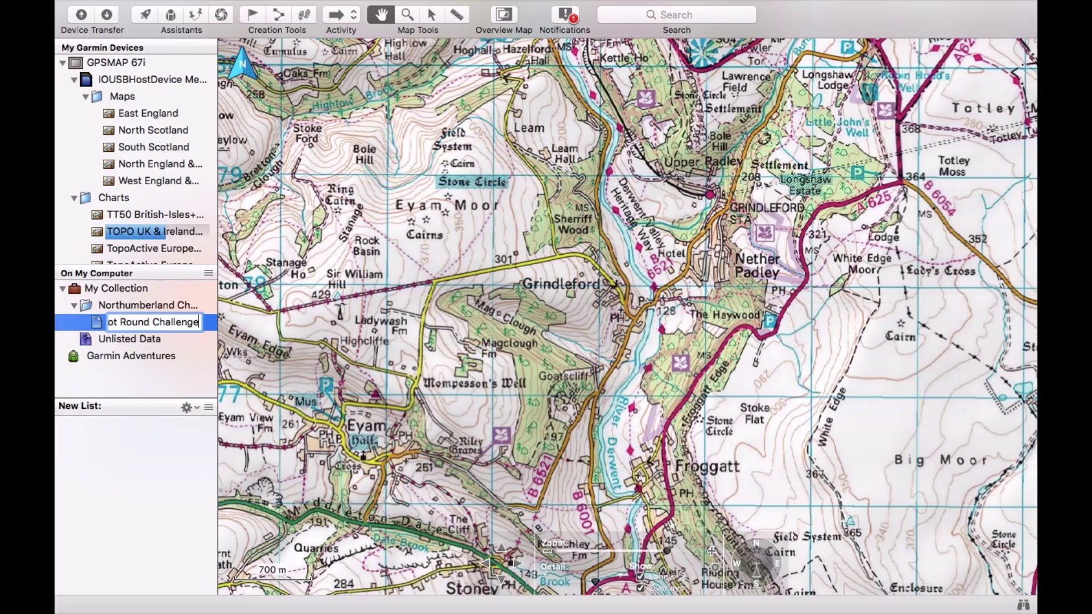
{"action": "key", "text": "Return"}
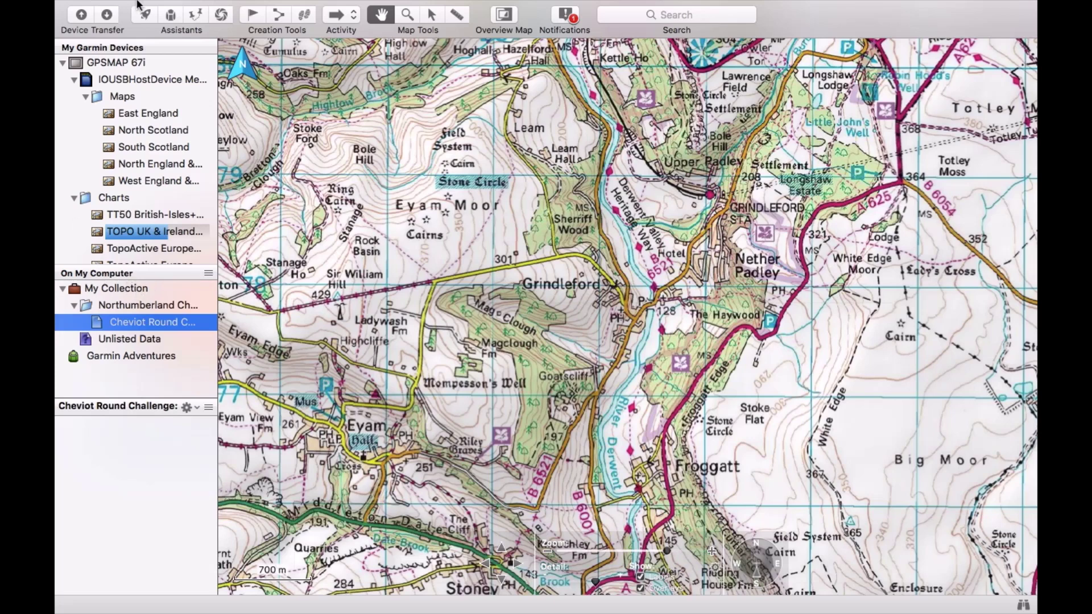
Import cheviot_round_-_anti-clockwise.gpx from Downloads into the Cheviot Round Challenge list.
{"action": "mouse_move", "coordinate": [138, 3]}
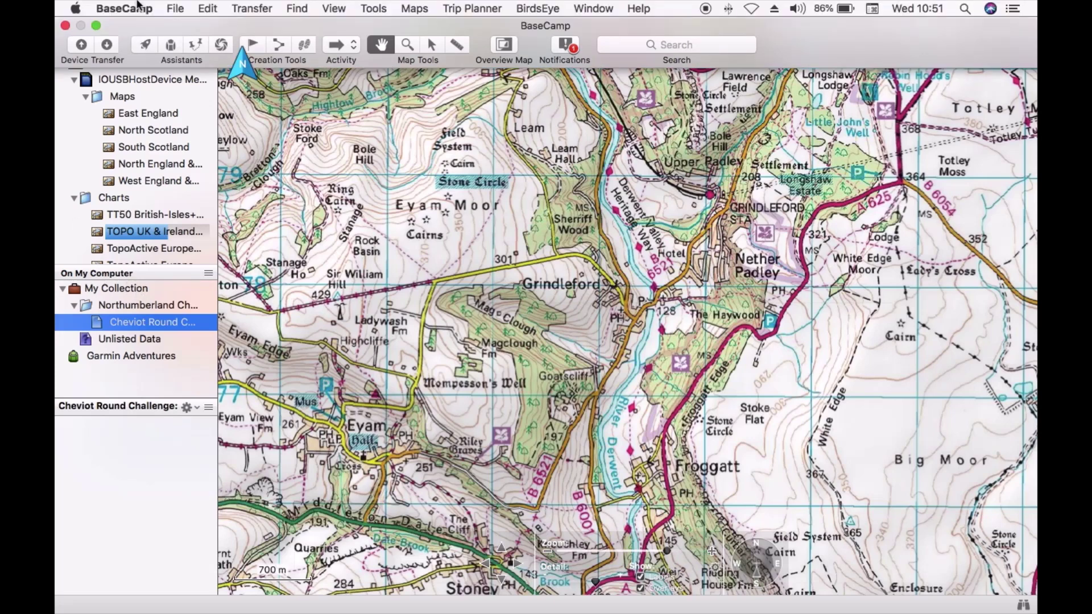
{"action": "left_click", "coordinate": [179, 12]}
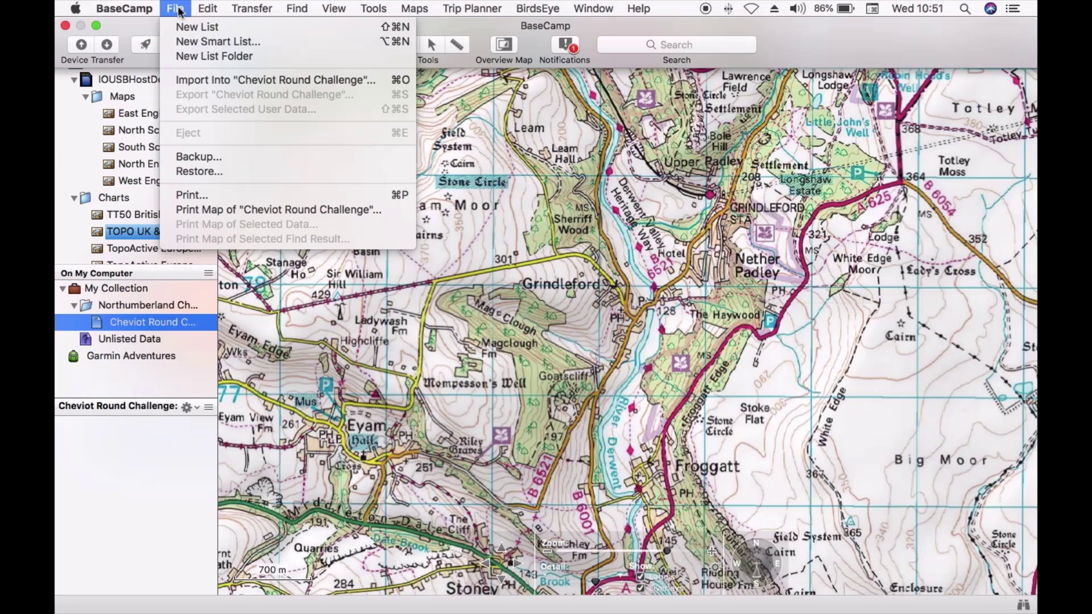
{"action": "left_click", "coordinate": [332, 85]}
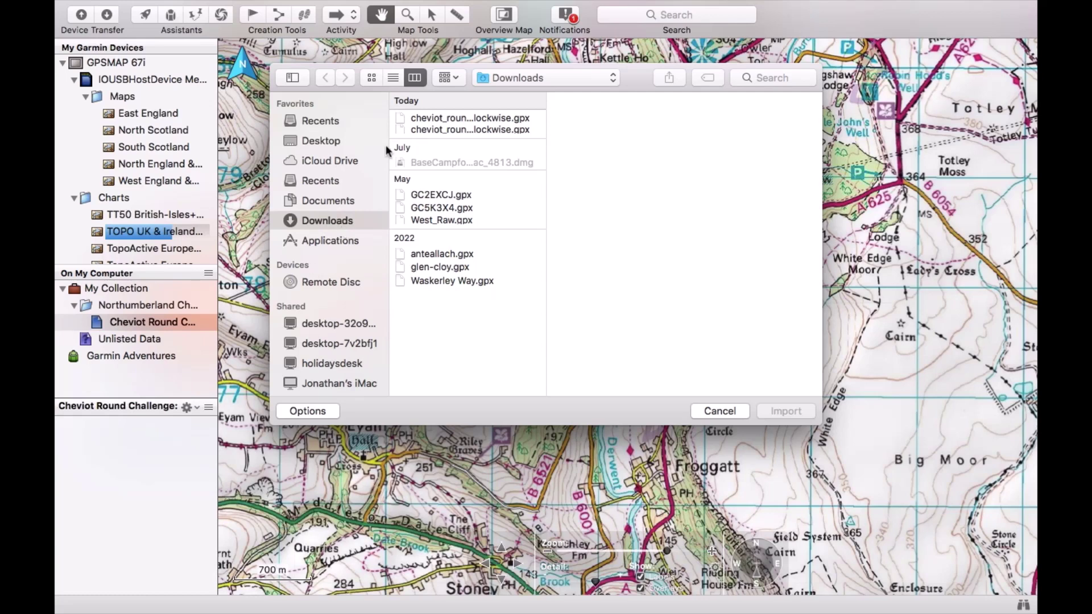
{"action": "left_click", "coordinate": [471, 119]}
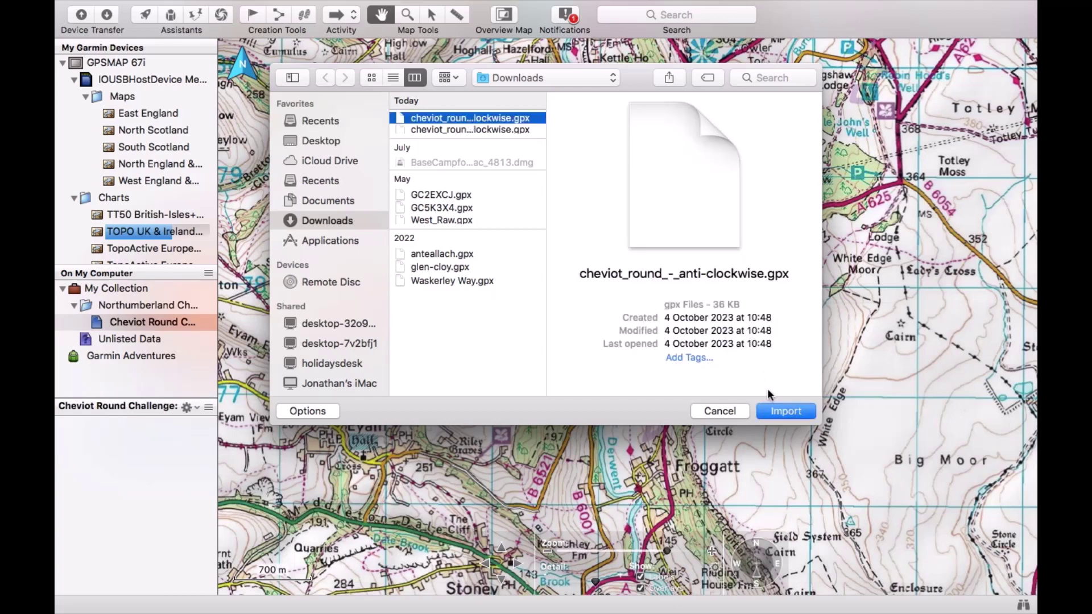
{"action": "left_click", "coordinate": [780, 412]}
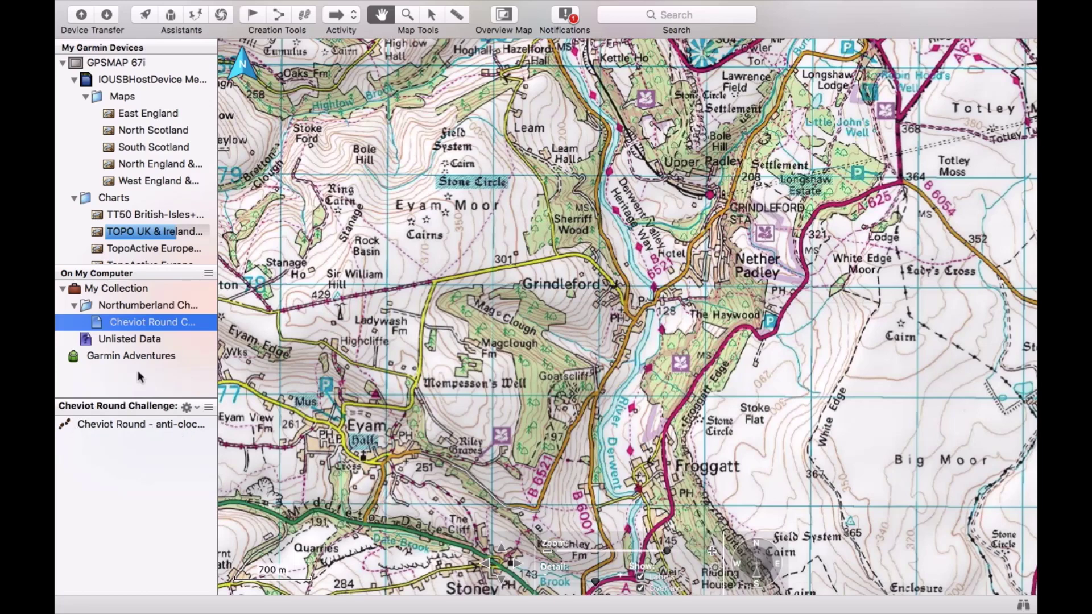
Import cheviot_round_-_clockwise.gpx from Downloads into the Cheviot Round Challenge list.
{"action": "left_click", "coordinate": [154, 324]}
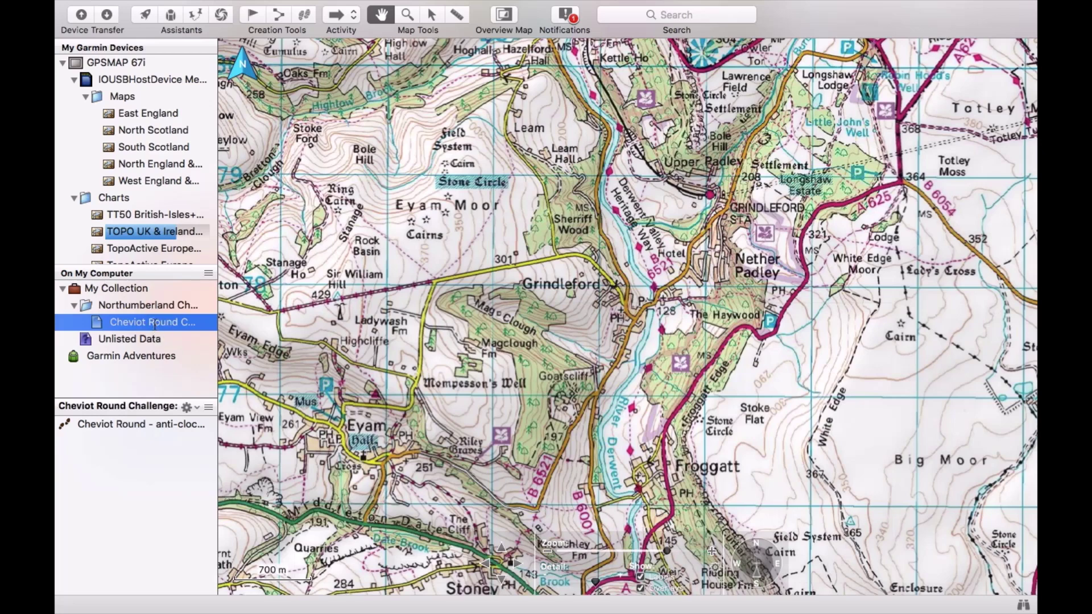
{"action": "left_click", "coordinate": [99, 322]}
{"action": "left_click", "coordinate": [176, 8]}
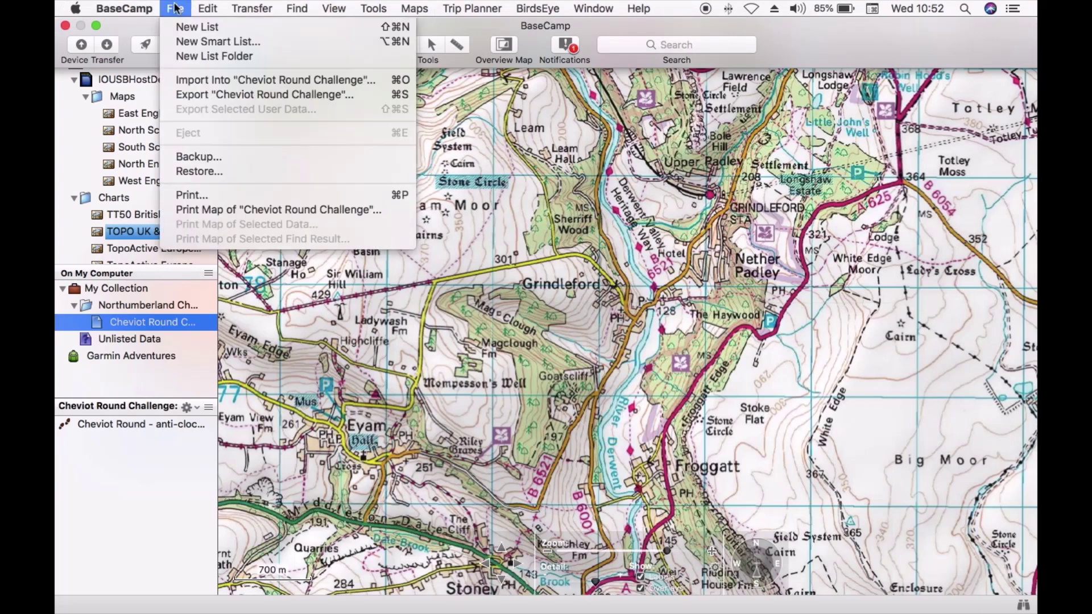
{"action": "left_click", "coordinate": [190, 83]}
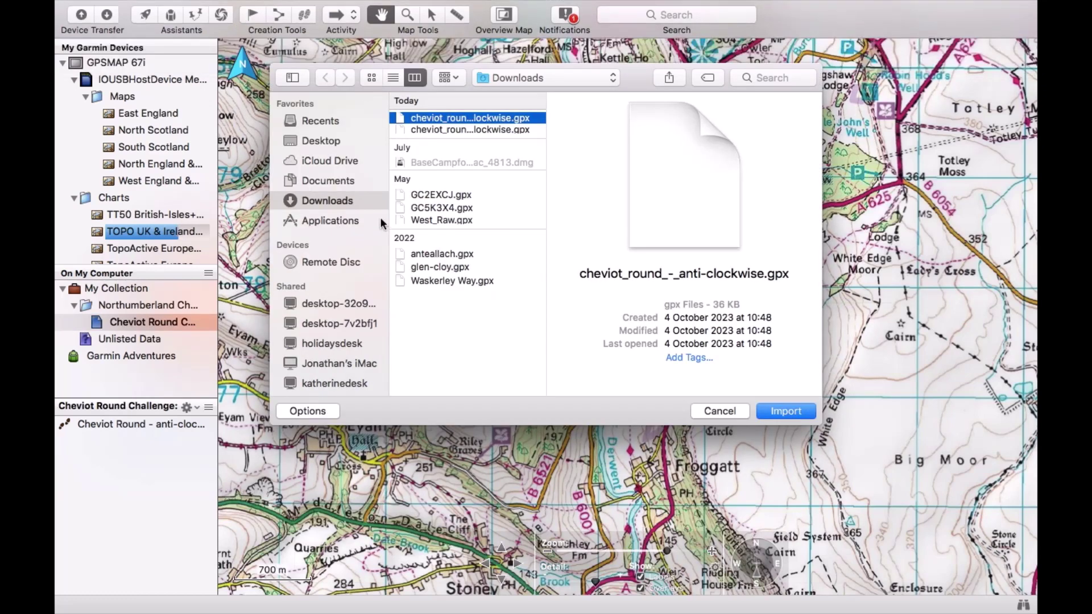
{"action": "left_click", "coordinate": [479, 130]}
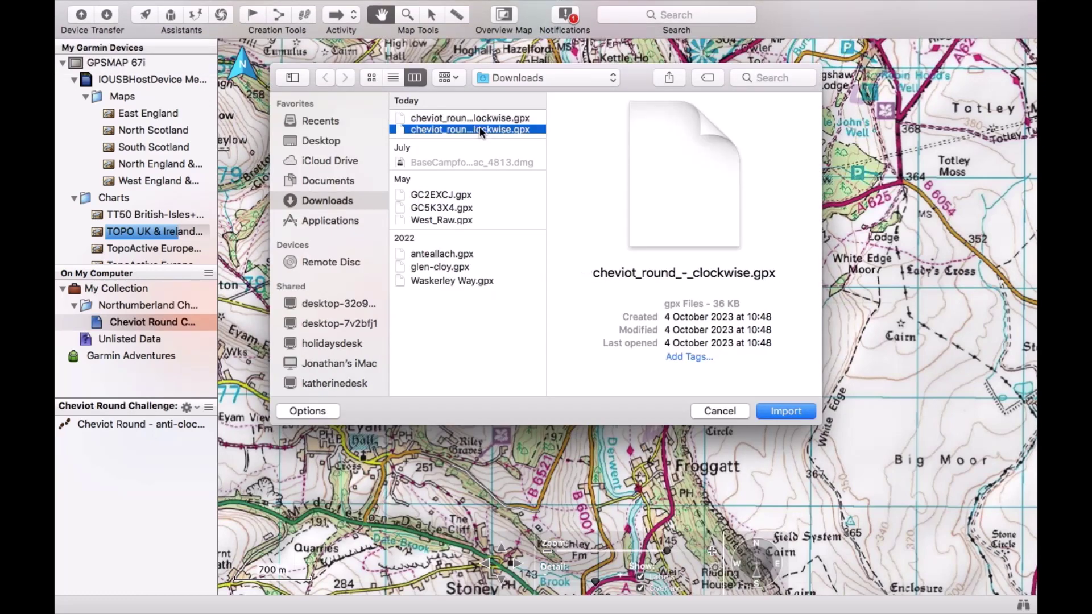
{"action": "left_click", "coordinate": [795, 416]}
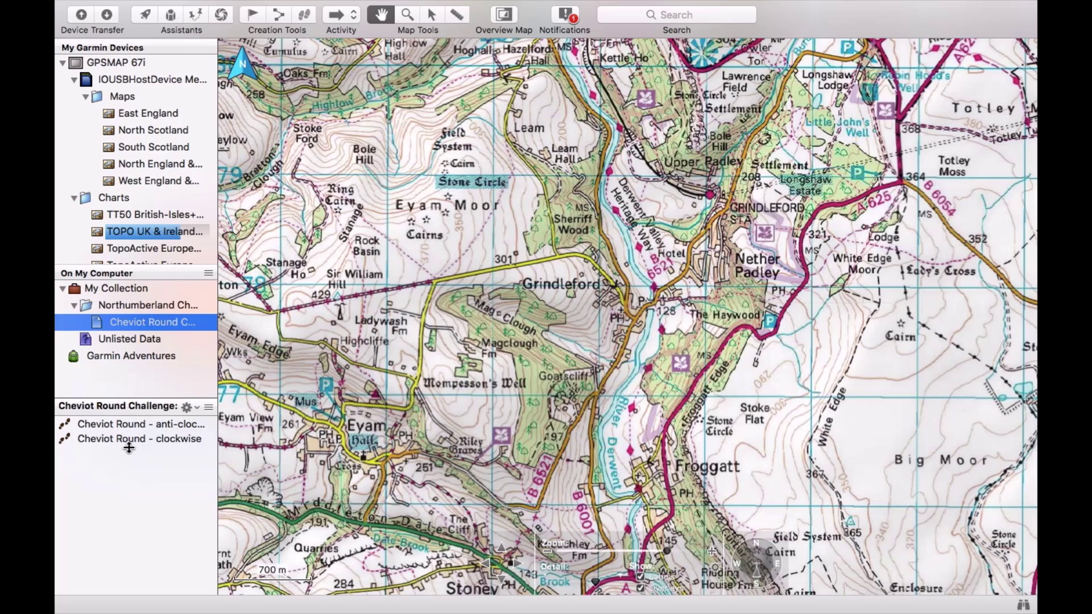
Show the Cheviot Round - clockwise track on the map.
{"action": "left_click", "coordinate": [131, 440]}
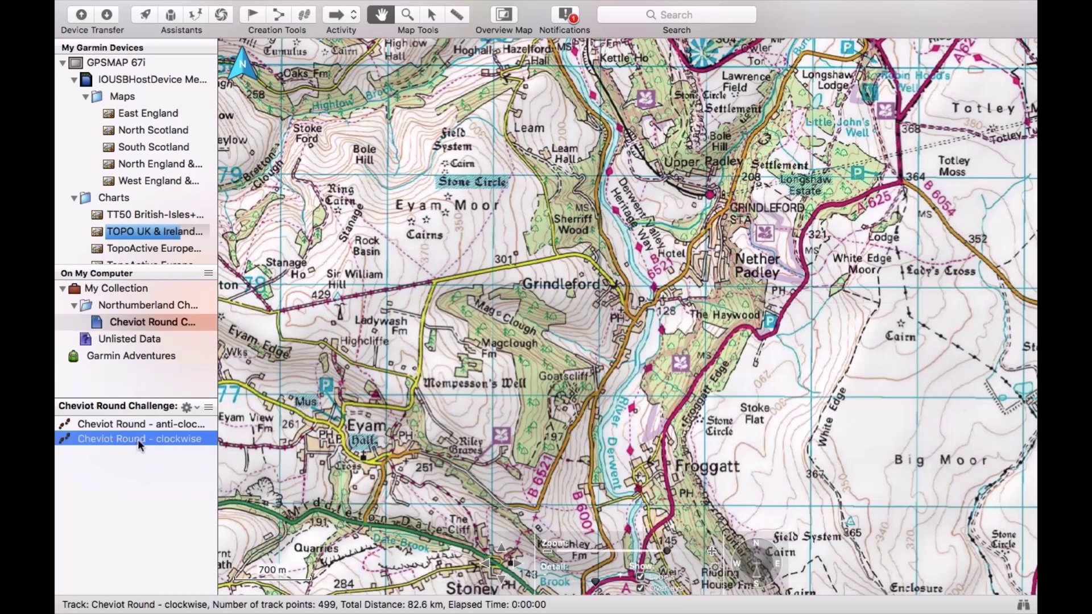
{"action": "right_click", "coordinate": [143, 440]}
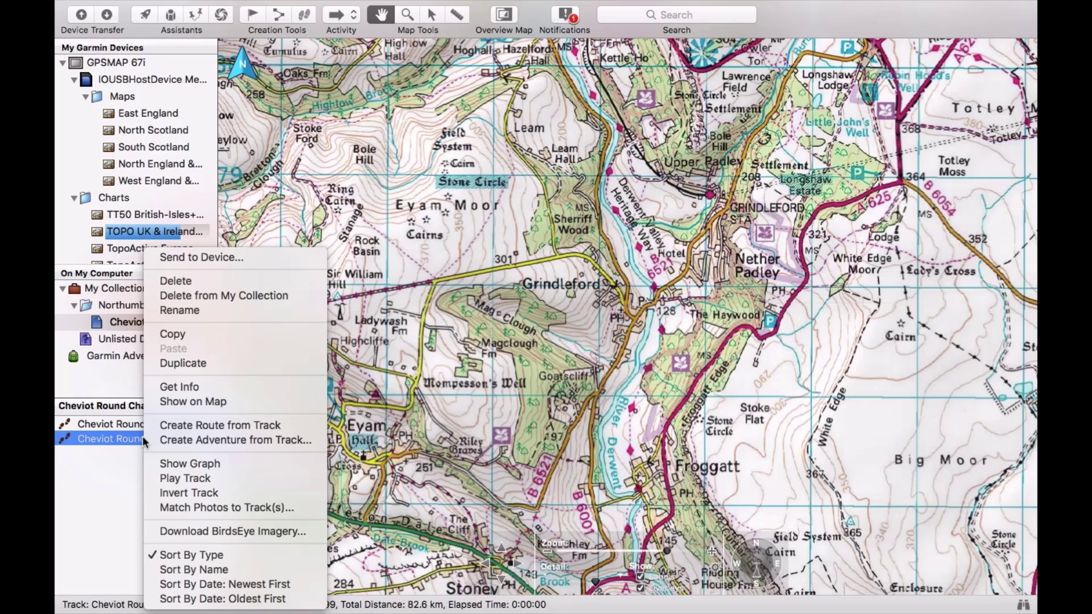
{"action": "left_click", "coordinate": [174, 402]}
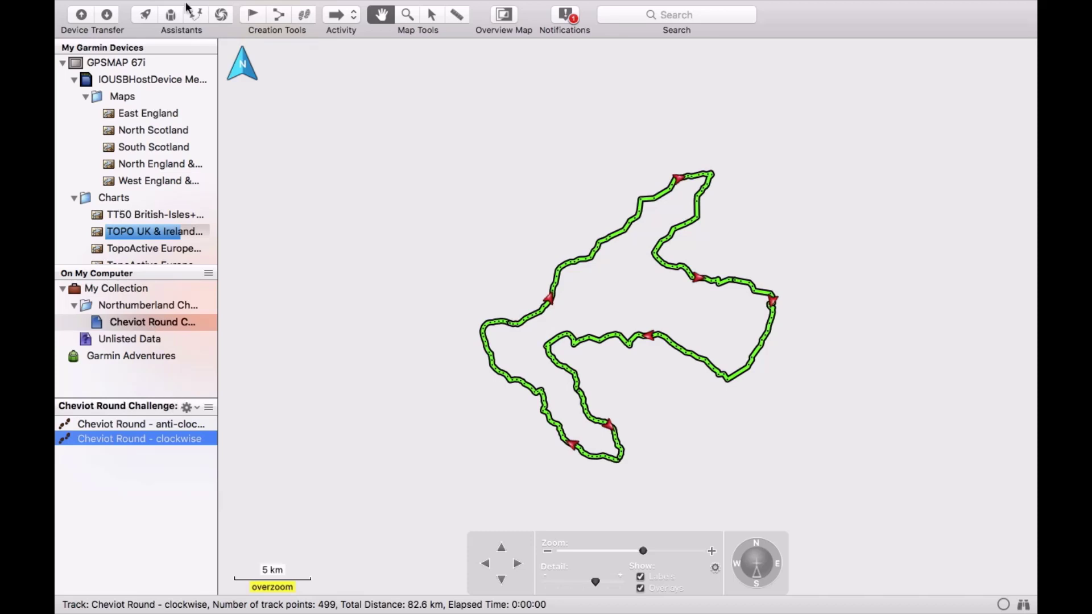
Switch the base map to TopoActive Europe 2023.10, West, raise its detail level and enlarge the route to the 2 km scale.
{"action": "mouse_move", "coordinate": [407, 3]}
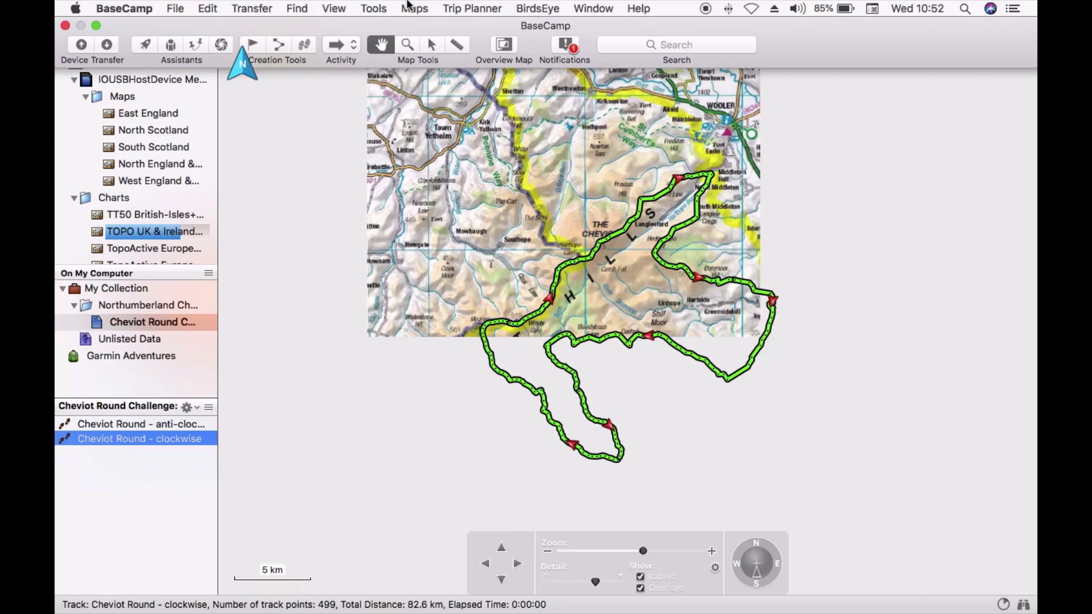
{"action": "left_click", "coordinate": [414, 9]}
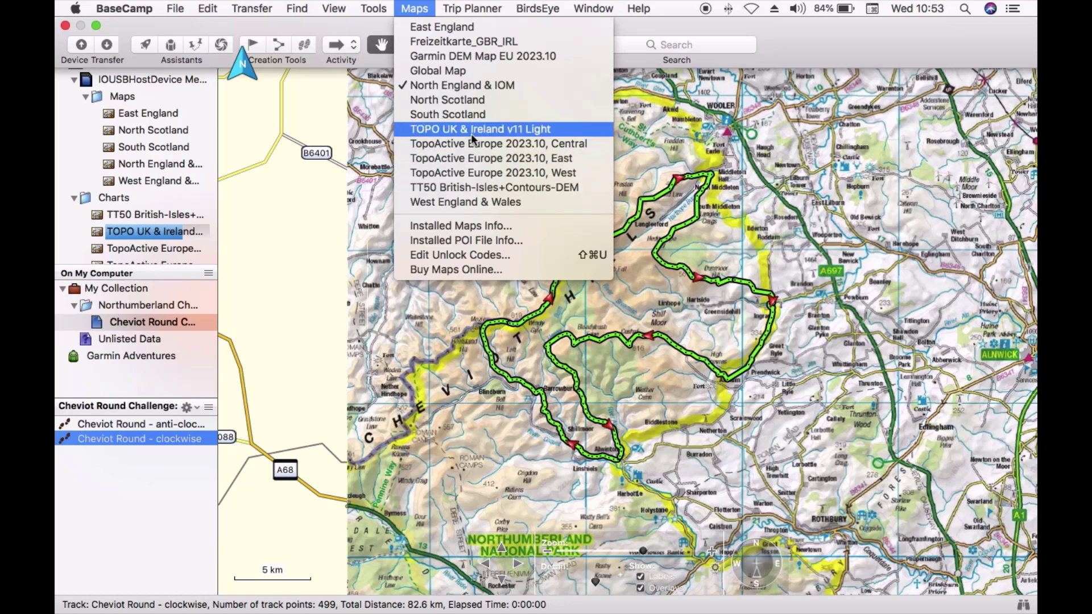
{"action": "left_click", "coordinate": [503, 169]}
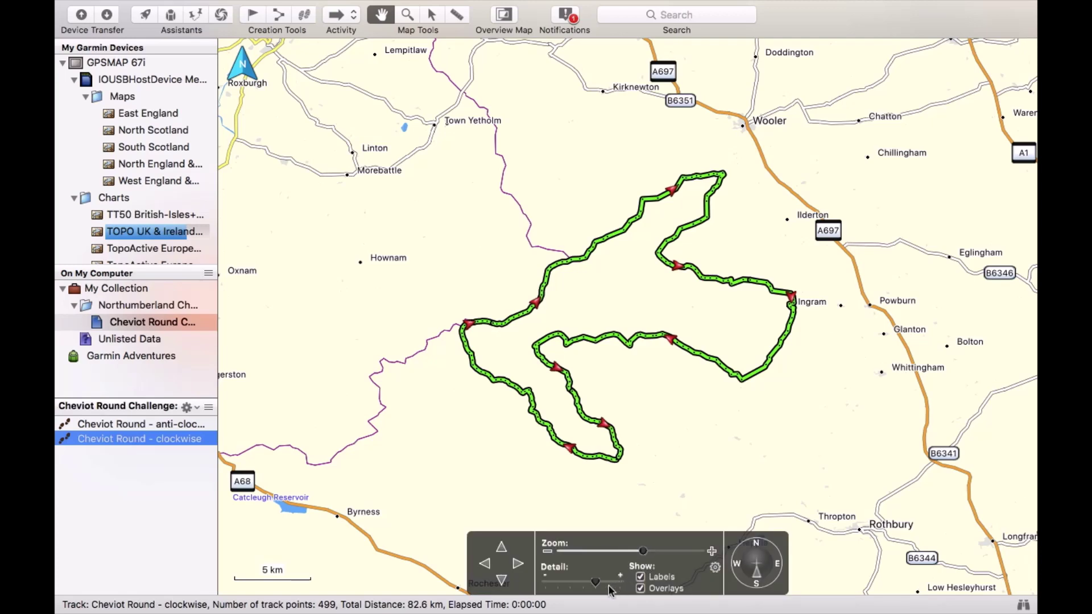
{"action": "left_click", "coordinate": [609, 585]}
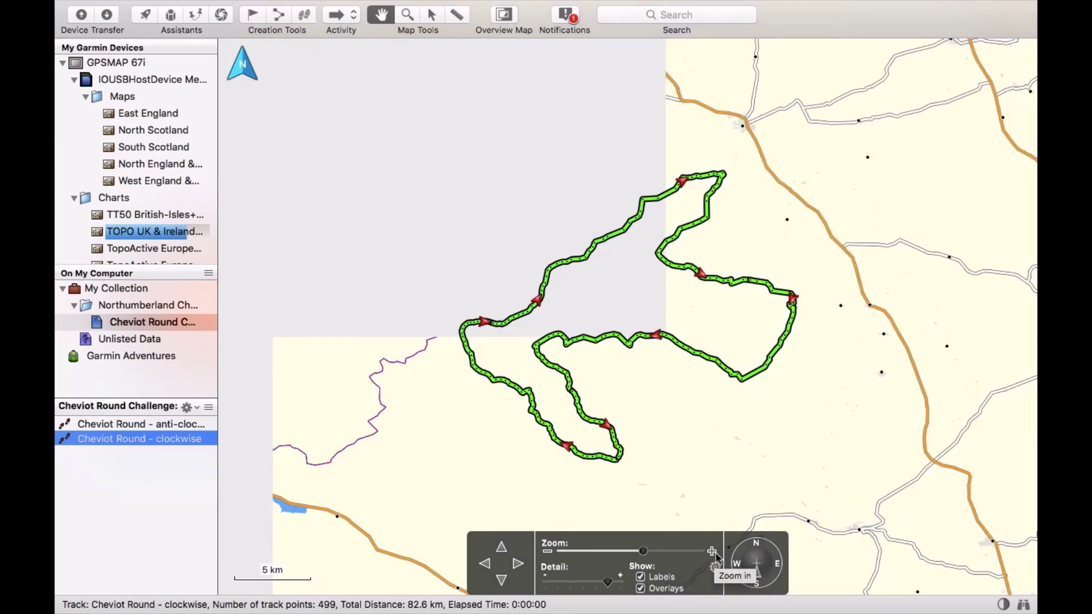
{"action": "left_click", "coordinate": [712, 552]}
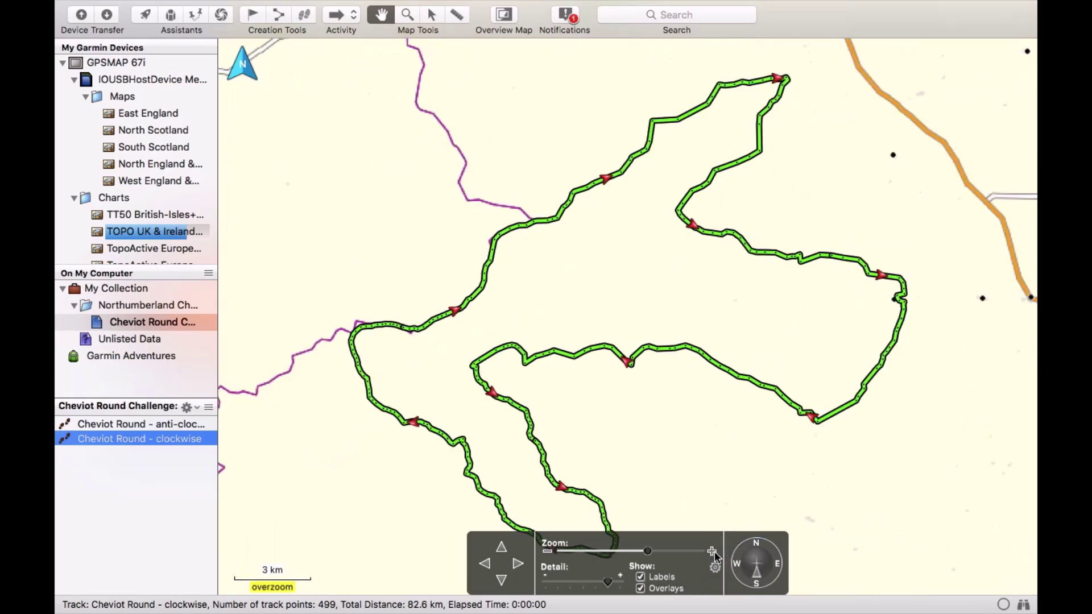
{"action": "left_click", "coordinate": [713, 551]}
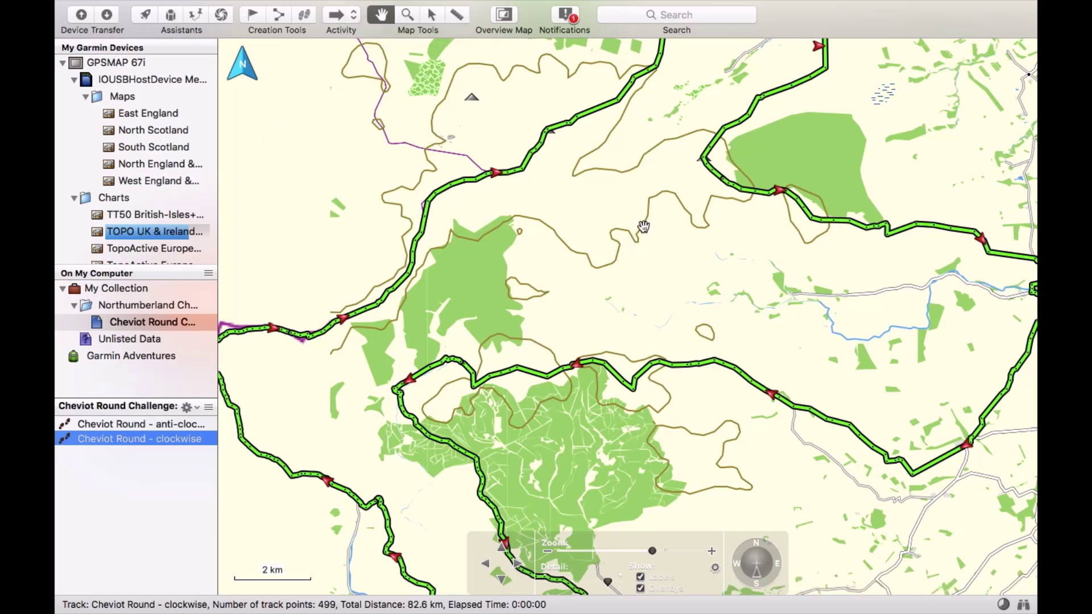
{"action": "mouse_move", "coordinate": [643, 227]}
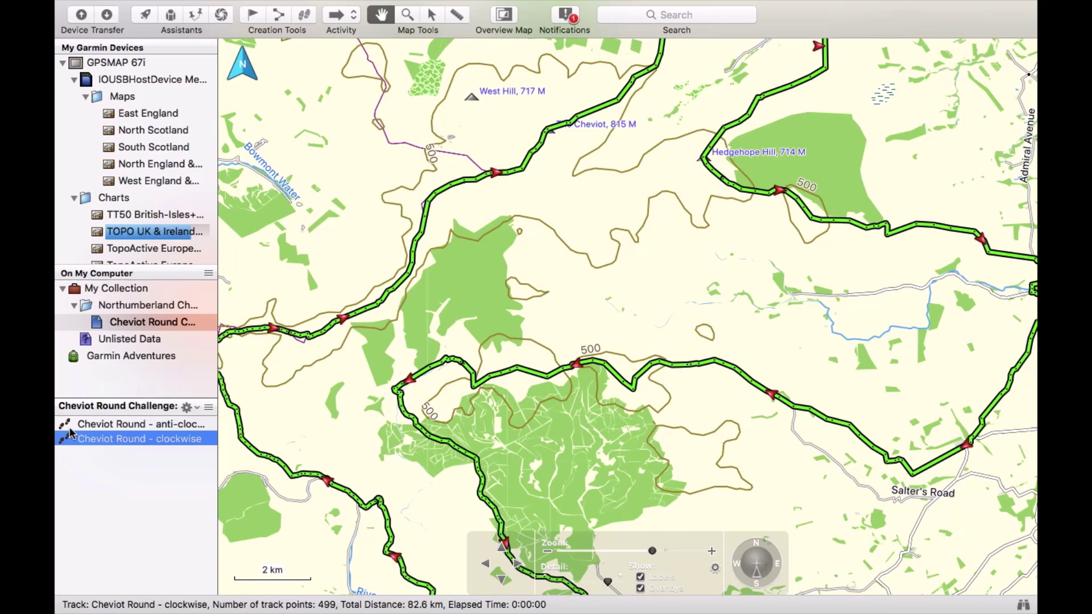
Widen the library sidebar to fit the full list and track names, keeping the clockwise track selected.
{"action": "left_click", "coordinate": [111, 426]}
{"action": "left_click", "coordinate": [107, 440]}
{"action": "left_click_drag", "start_coordinate": [232, 317], "coordinate": [257, 316]}
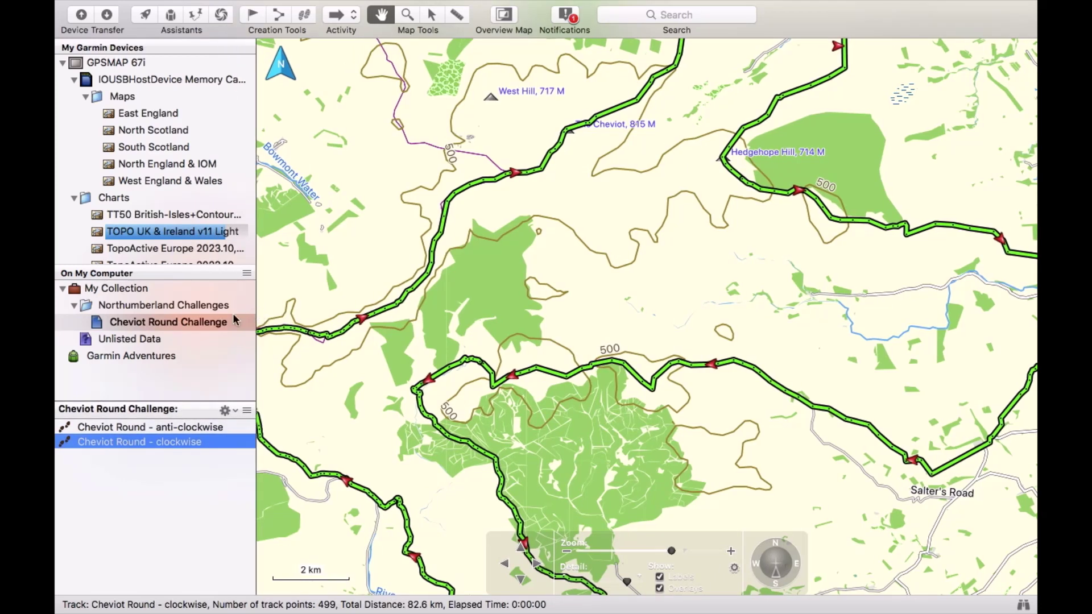
Send the Cheviot Round Challenge list to the GPSMAP 67i, including routes, tracks, and waypoints and geotagged photos.
{"action": "right_click", "coordinate": [136, 323]}
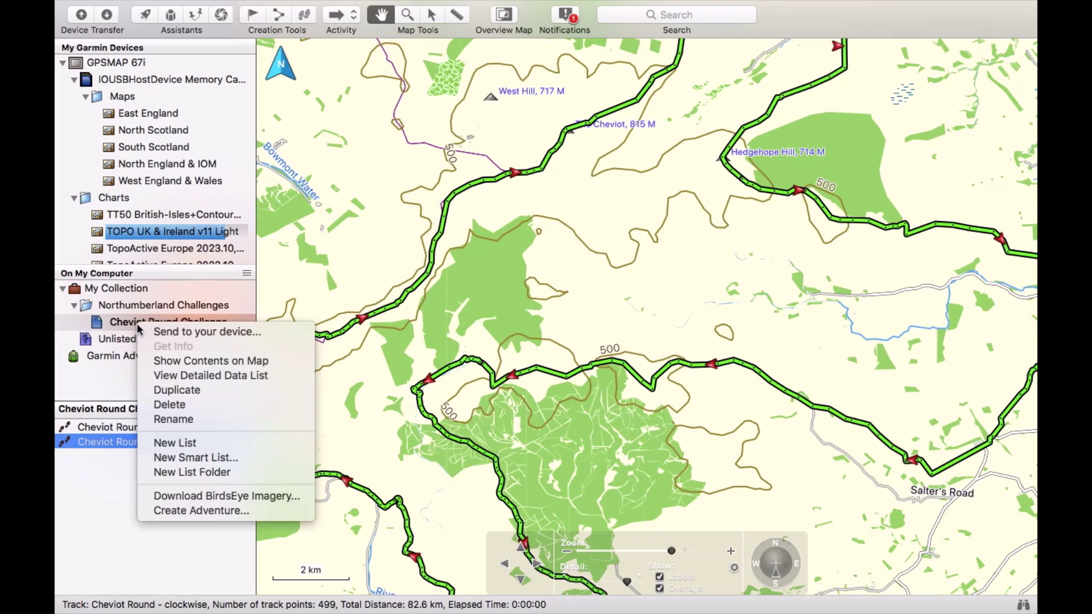
{"action": "left_click", "coordinate": [171, 334]}
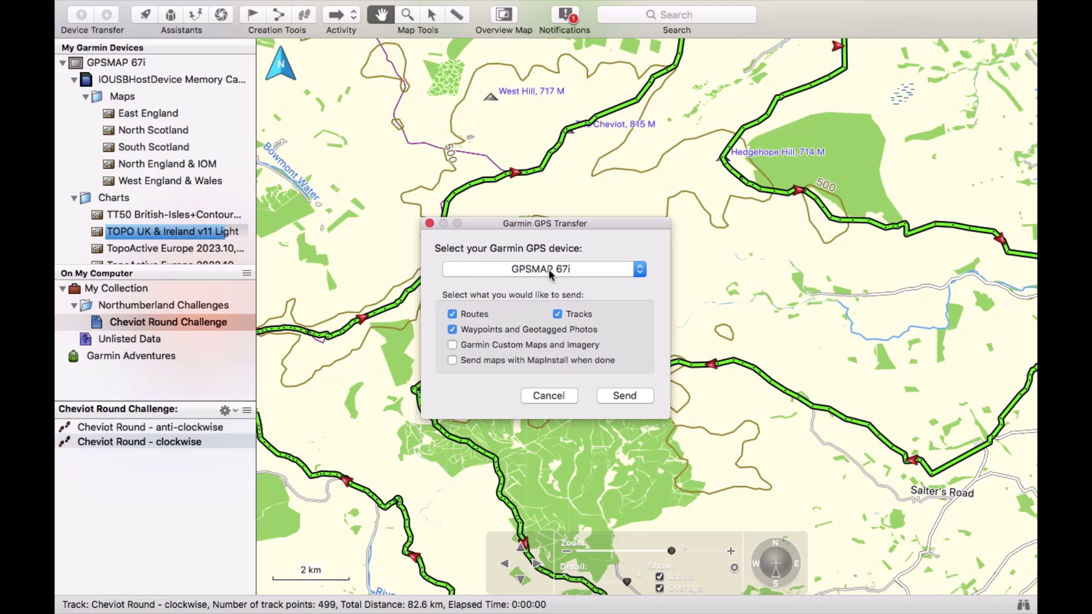
{"action": "left_click", "coordinate": [624, 396]}
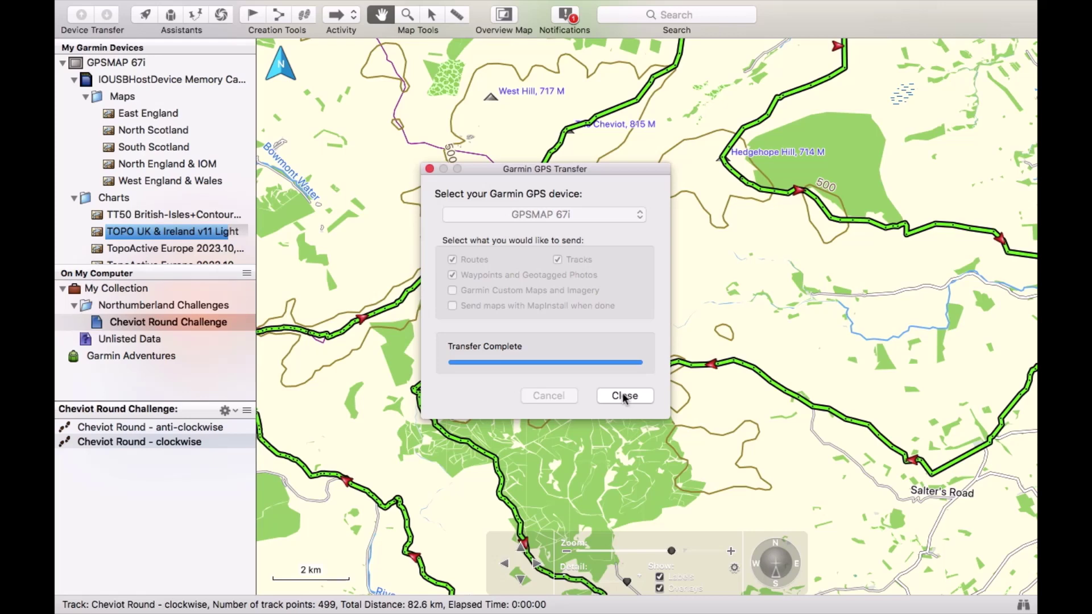
{"action": "left_click", "coordinate": [626, 398]}
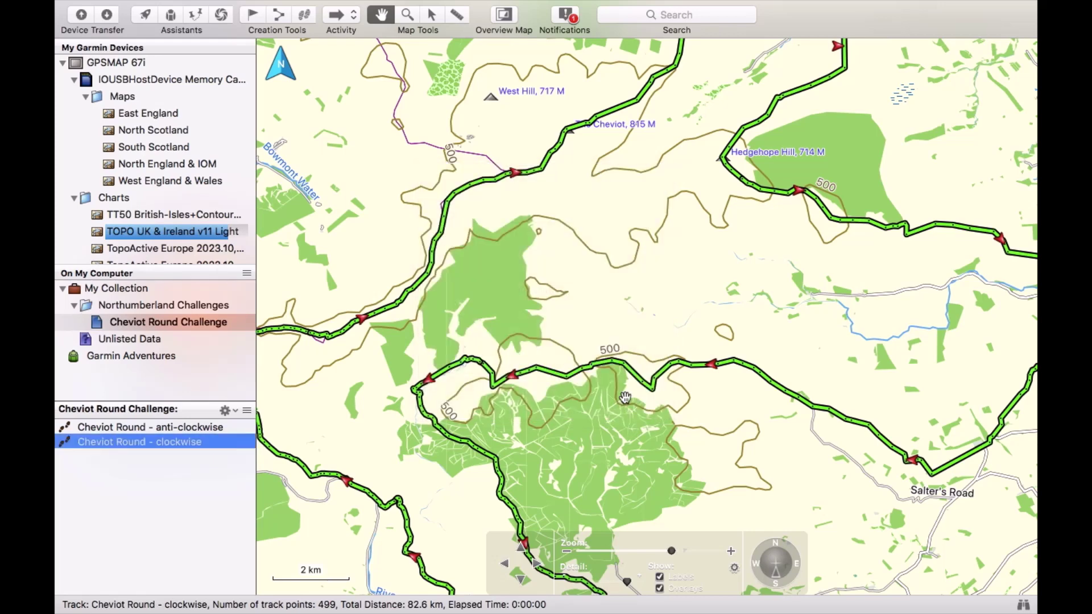
Check the GPSMAP 67i's stored tracks for the two transferred Cheviot Round tracks.
{"action": "left_click", "coordinate": [102, 64]}
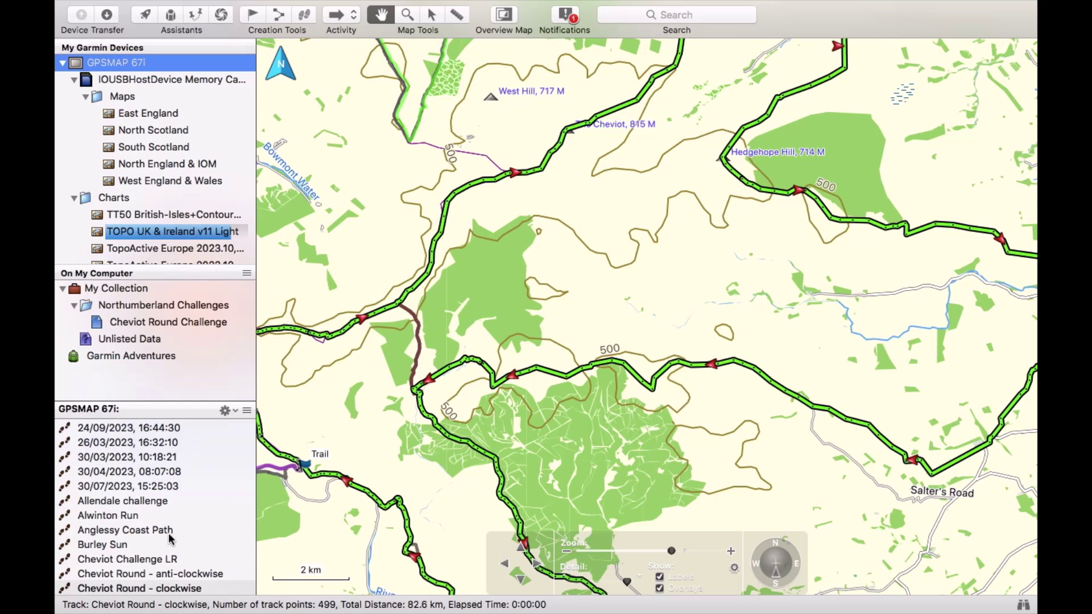
{"action": "scroll", "coordinate": [171, 537], "scroll_direction": "down", "scroll_amount": 5}
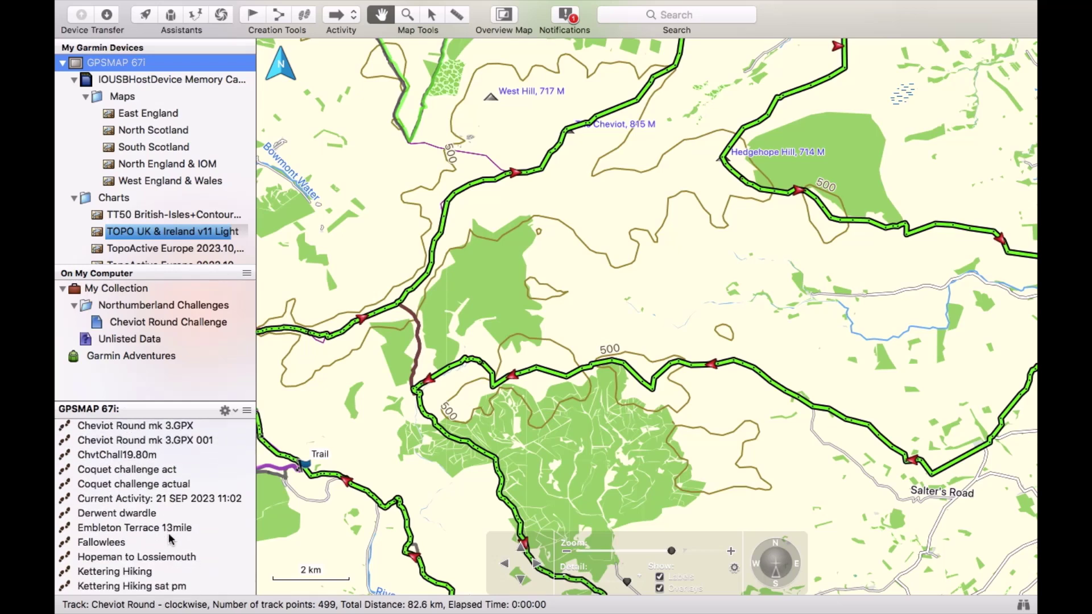
{"action": "scroll", "coordinate": [165, 543], "scroll_direction": "up", "scroll_amount": 2}
{"action": "scroll", "coordinate": [139, 502], "scroll_direction": "up", "scroll_amount": 2}
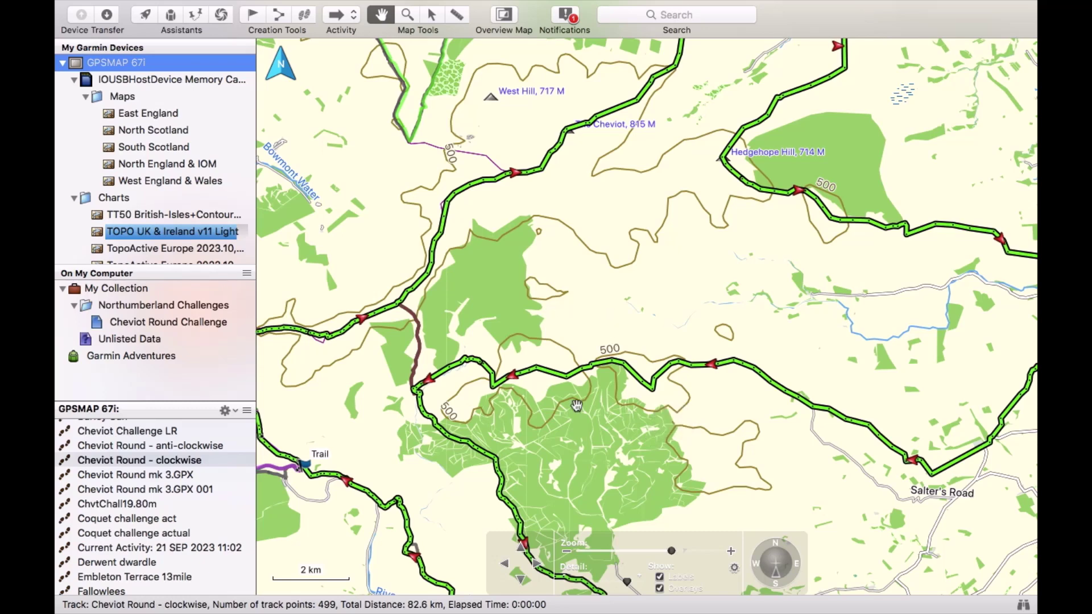
Leave full screen, switch to Safari and review the complete Cheviot Round route map and its GPX download links.
{"action": "key", "text": "ctrl+super+f"}
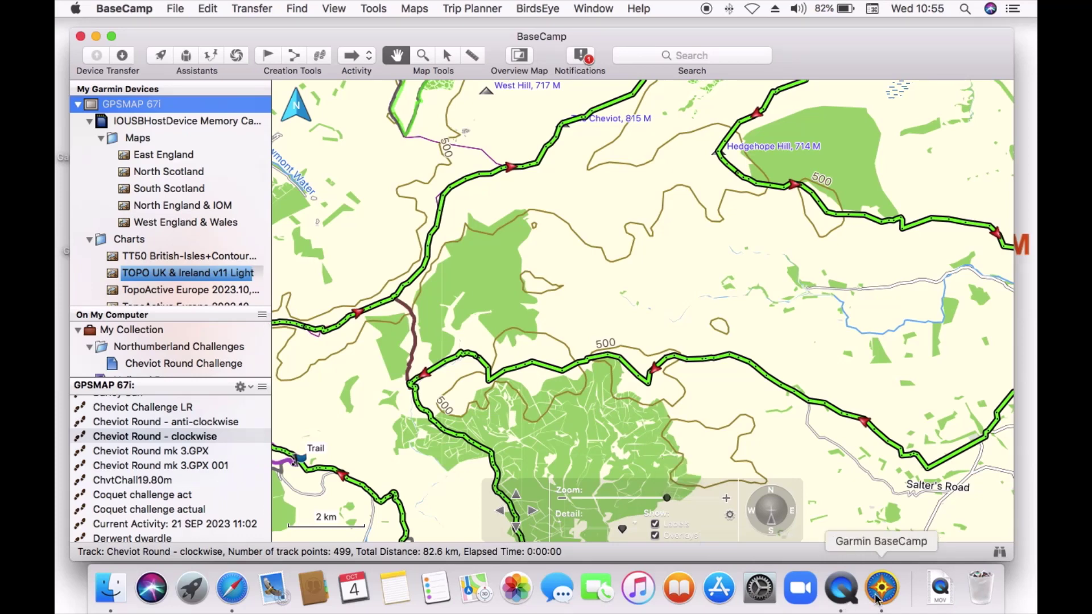
{"action": "left_click", "coordinate": [228, 591]}
{"action": "left_click", "coordinate": [253, 160]}
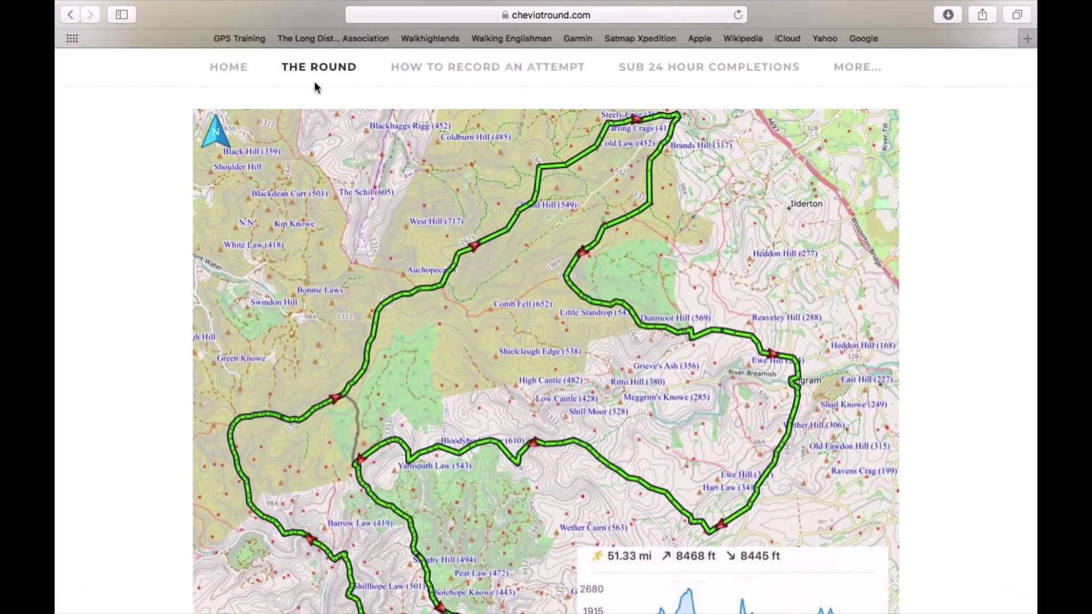
{"action": "scroll", "coordinate": [731, 421], "scroll_direction": "down", "scroll_amount": 8}
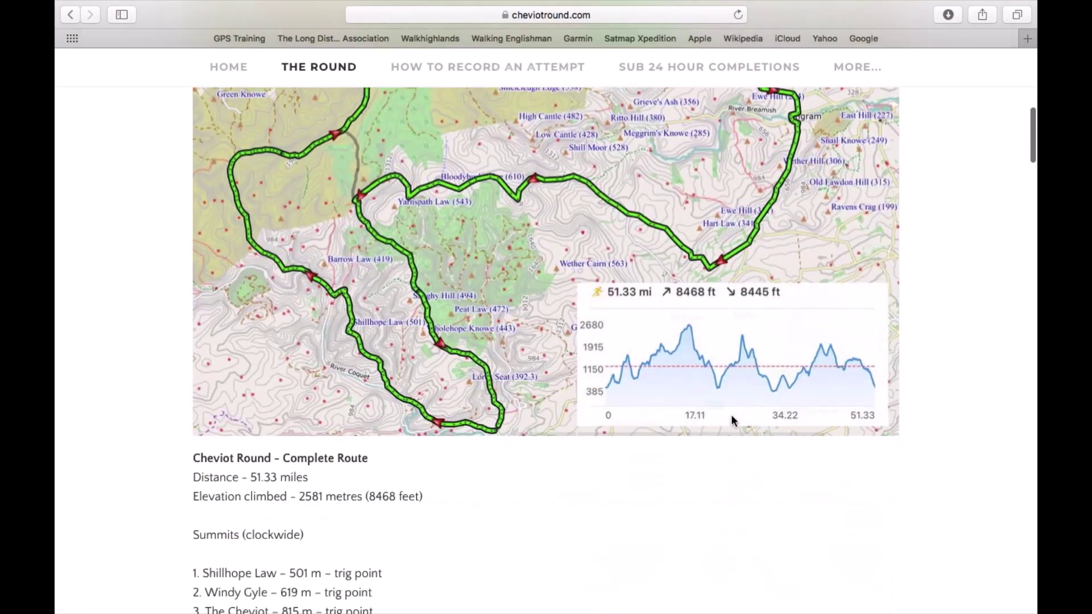
{"action": "scroll", "coordinate": [731, 419], "scroll_direction": "down", "scroll_amount": 4}
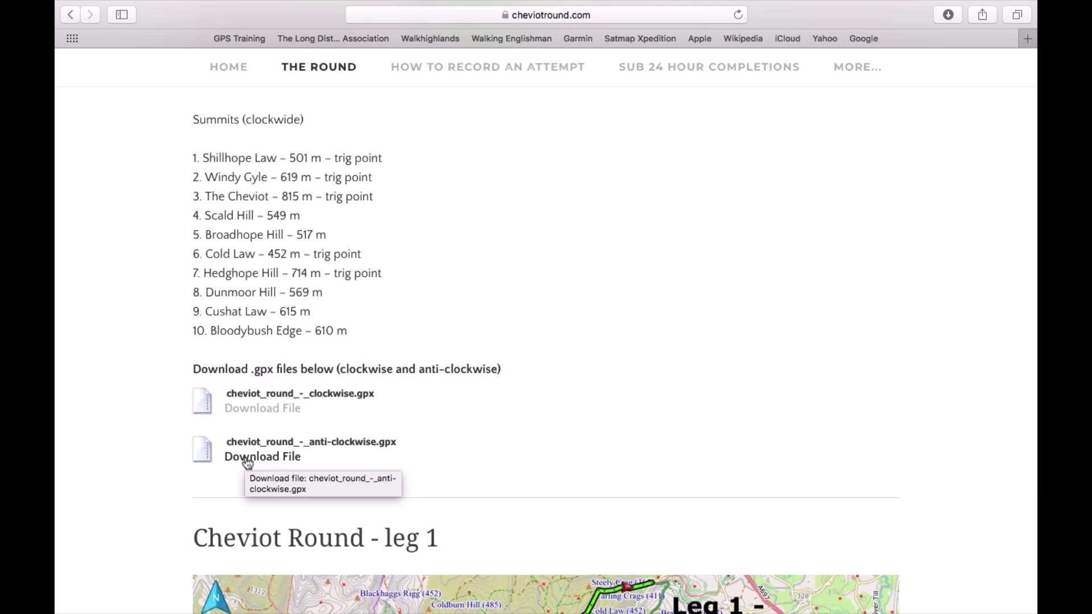
{"action": "scroll", "coordinate": [596, 380], "scroll_direction": "down", "scroll_amount": 10}
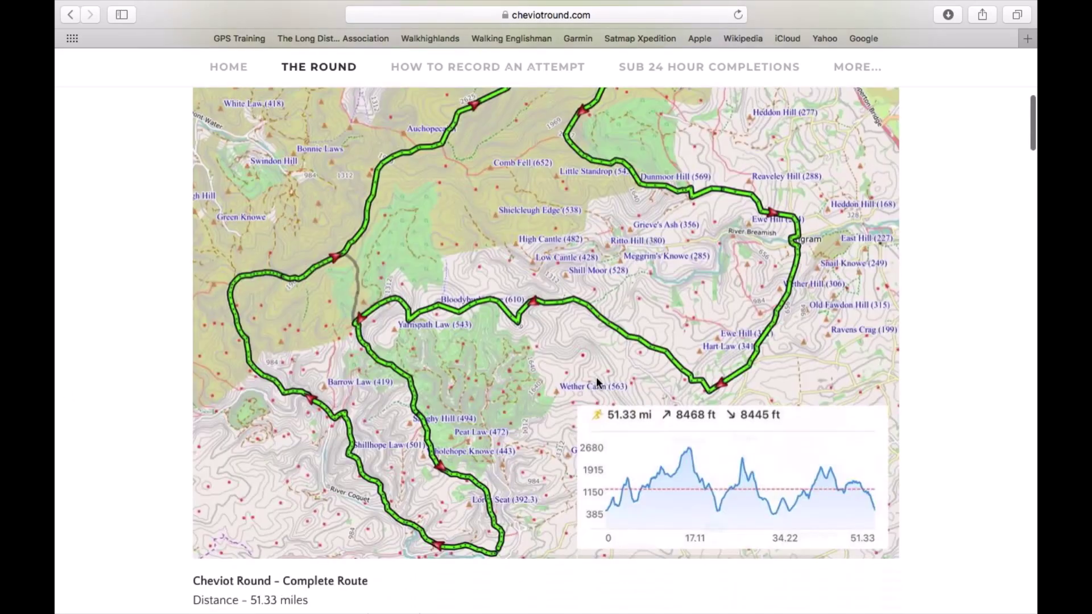
{"action": "scroll", "coordinate": [596, 381], "scroll_direction": "up", "scroll_amount": 5}
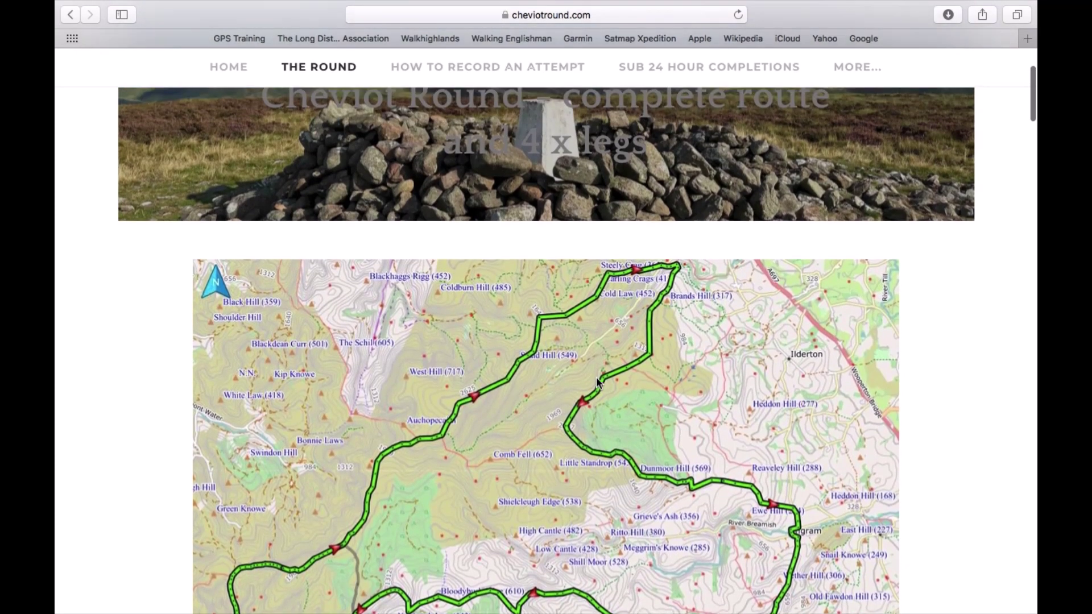
{"action": "scroll", "coordinate": [596, 380], "scroll_direction": "down", "scroll_amount": 3}
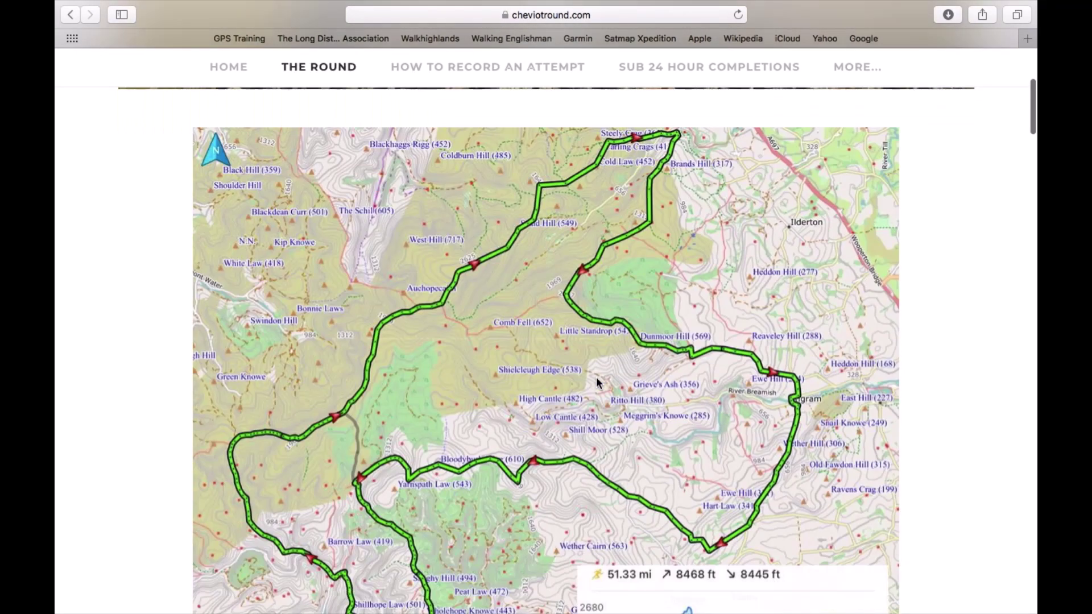